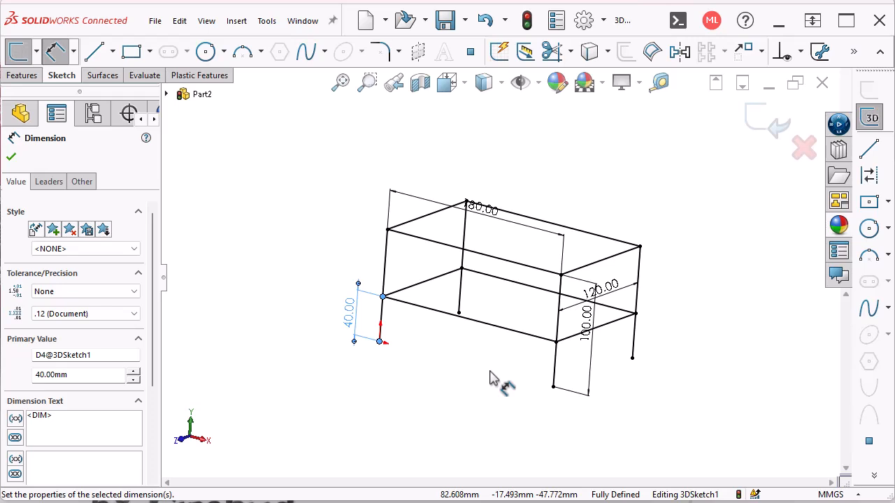
Examine the dimensioned 3D sketch of the frame from several angles.
key(Left)
key(Left)
key(Left)
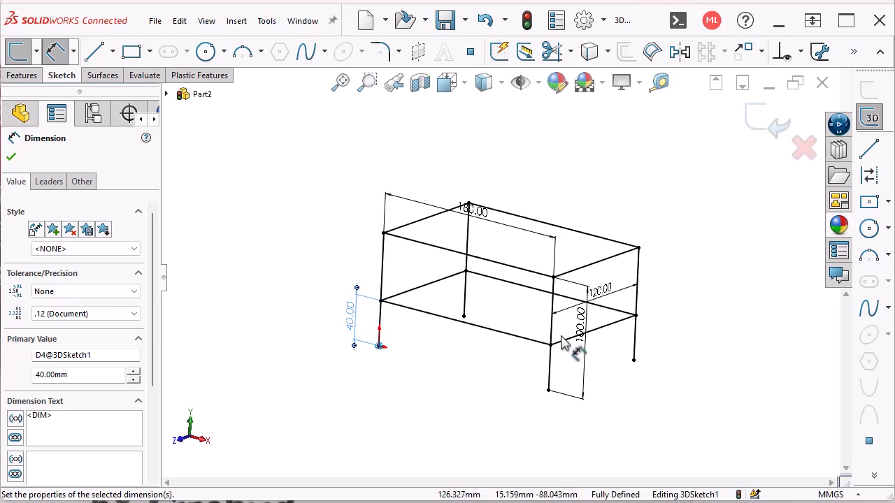
key(Left)
key(Left)
key(Left)
key(Left)
key(Left)
key(Left)
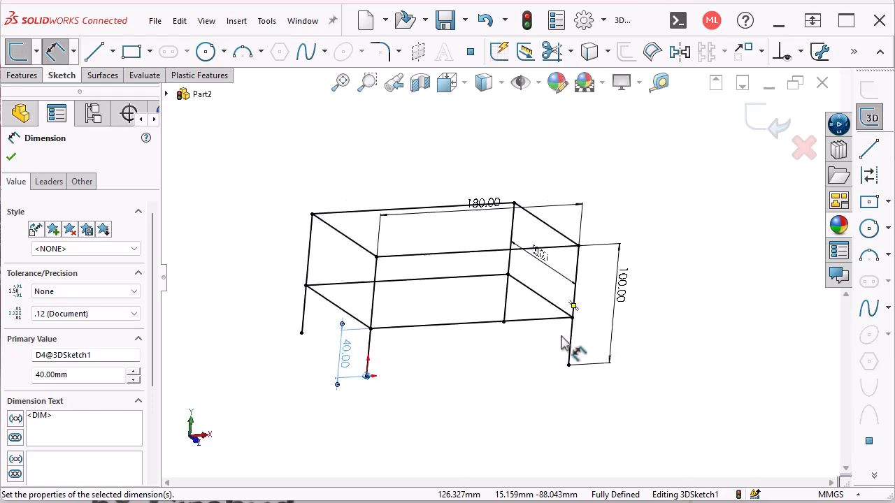
key(Left)
key(Left)
key(Left)
key(Left)
key(Left)
key(Left)
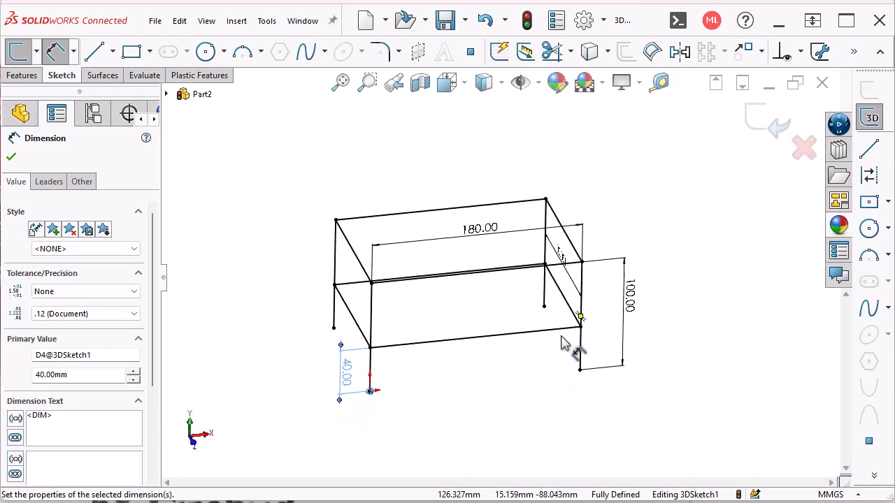
key(Left)
key(Left)
key(Left)
key(Left)
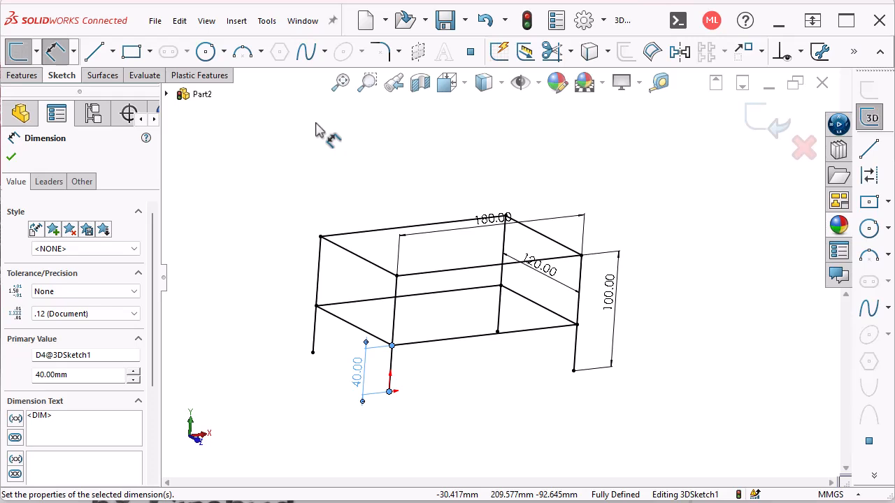
Split the graphics area into the Four View viewport layout.
click(296, 25)
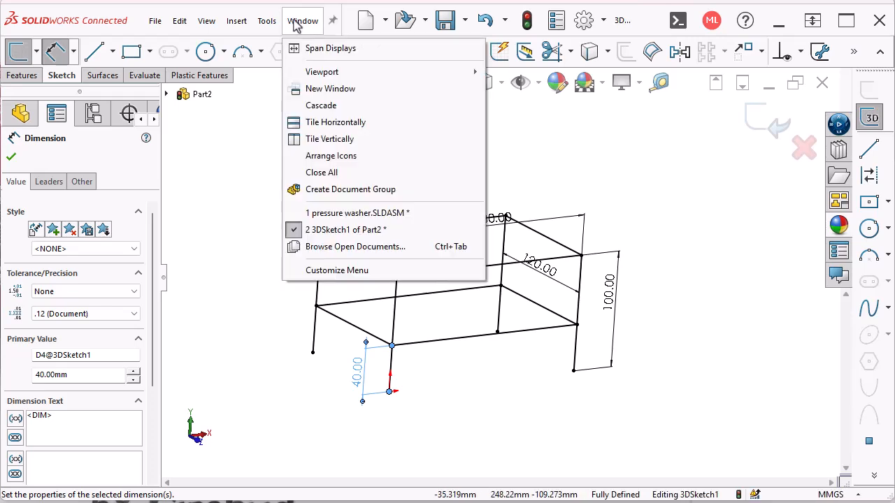
mouse_move(323, 74)
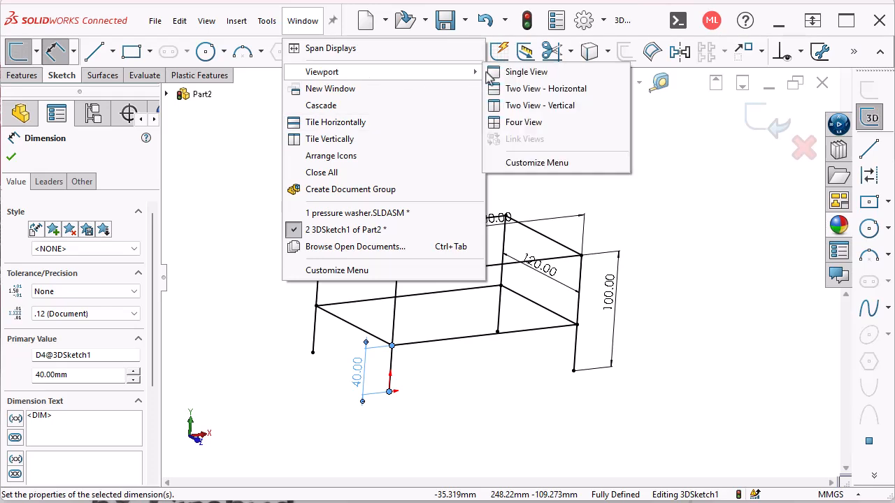
click(523, 122)
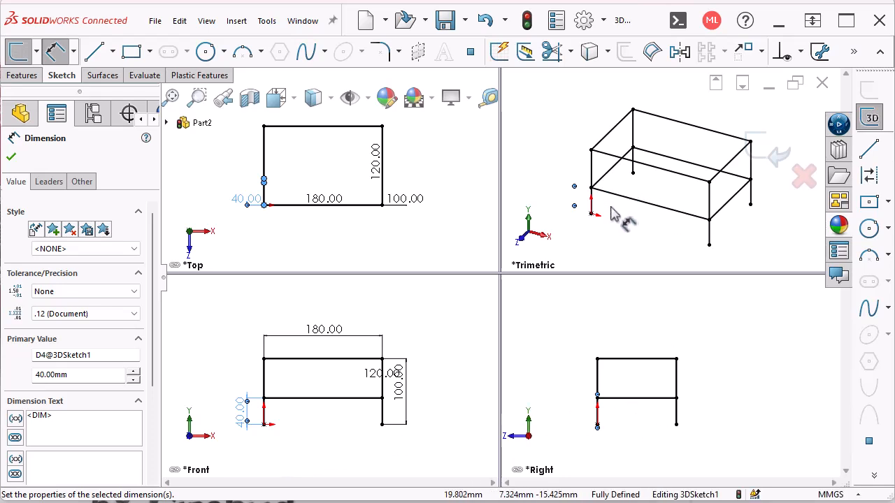
Deselect the 40 mm dimension and examine the frame from slightly different angles in the trimetric viewport.
click(629, 224)
key(Left)
key(Left)
key(Left)
key(Left)
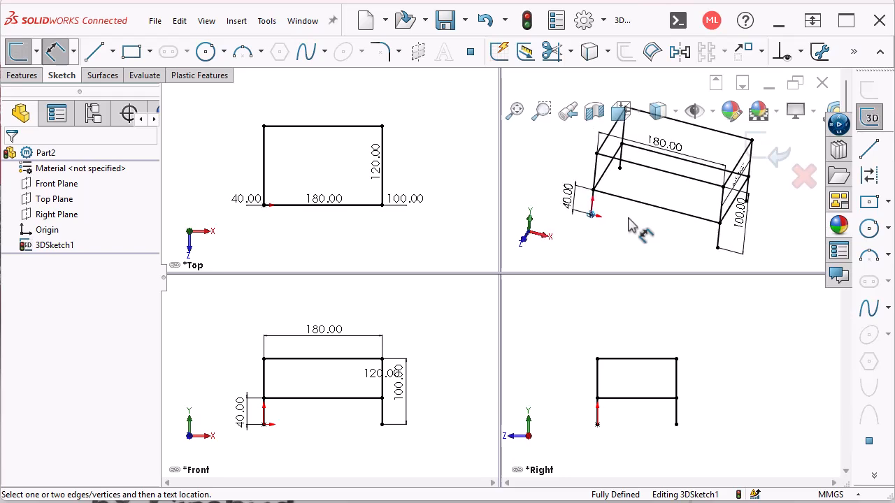
key(Left)
key(Left)
key(Left)
key(Left)
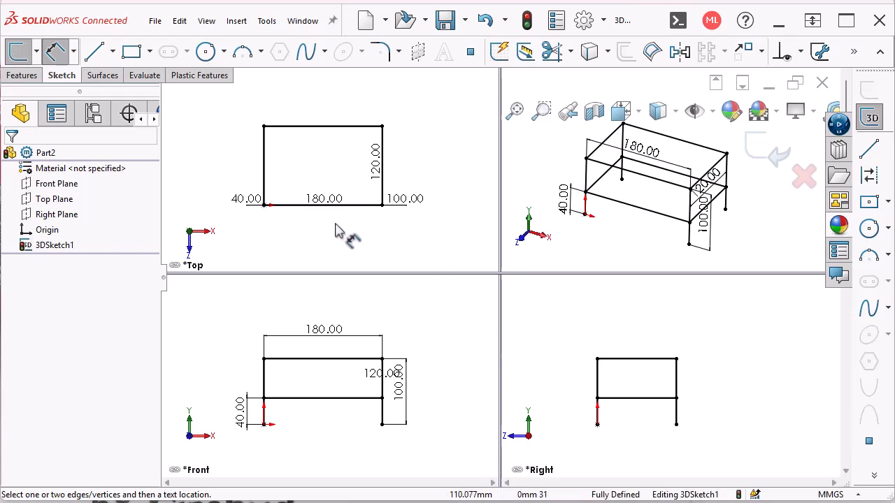
key(Right)
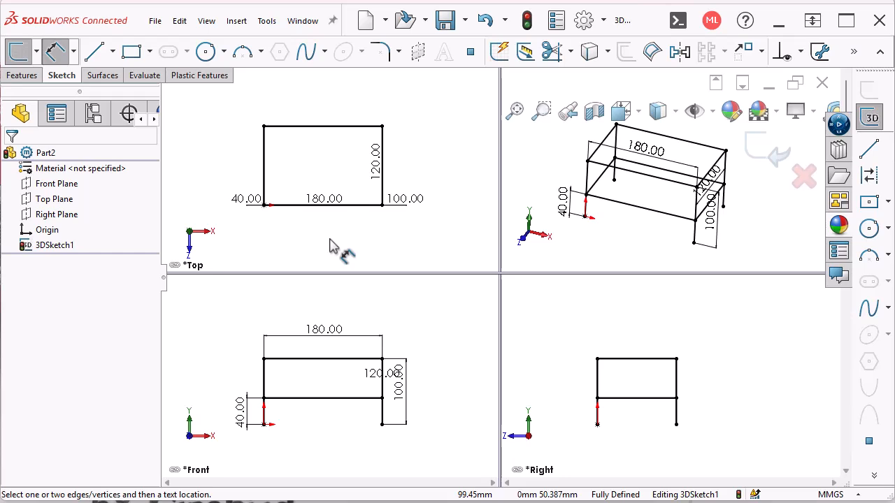
Sketch a line joining the midpoints of the frame's two long top edges and convert it to construction geometry.
click(871, 151)
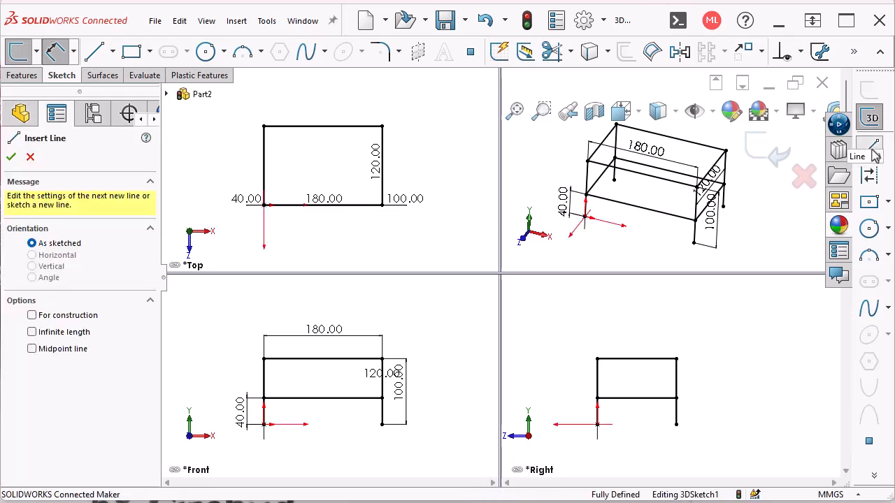
click(322, 126)
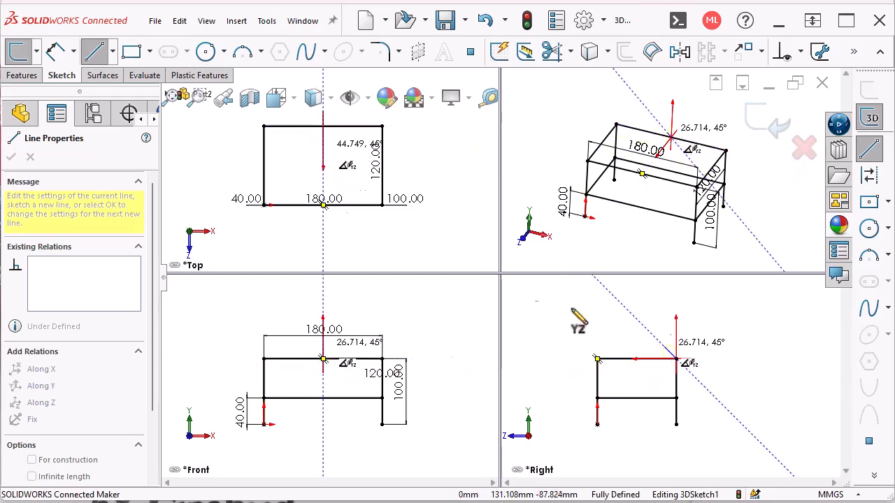
click(324, 204)
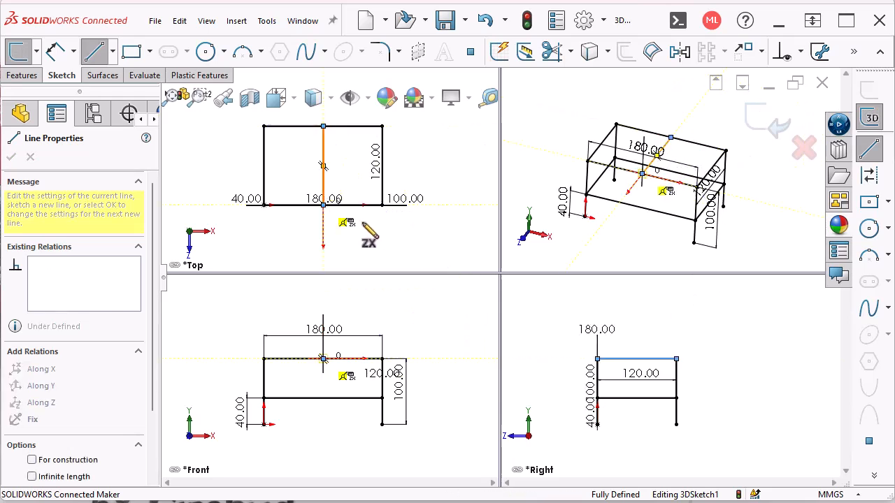
key(Escape)
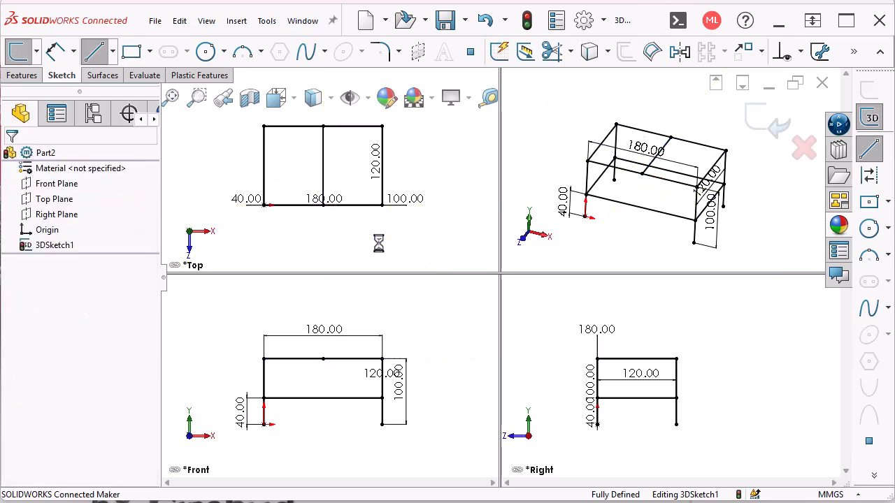
click(325, 171)
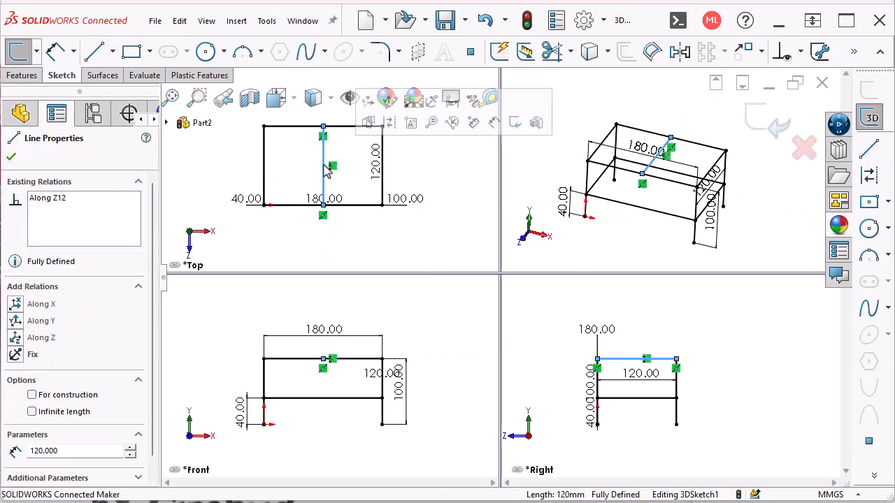
click(390, 123)
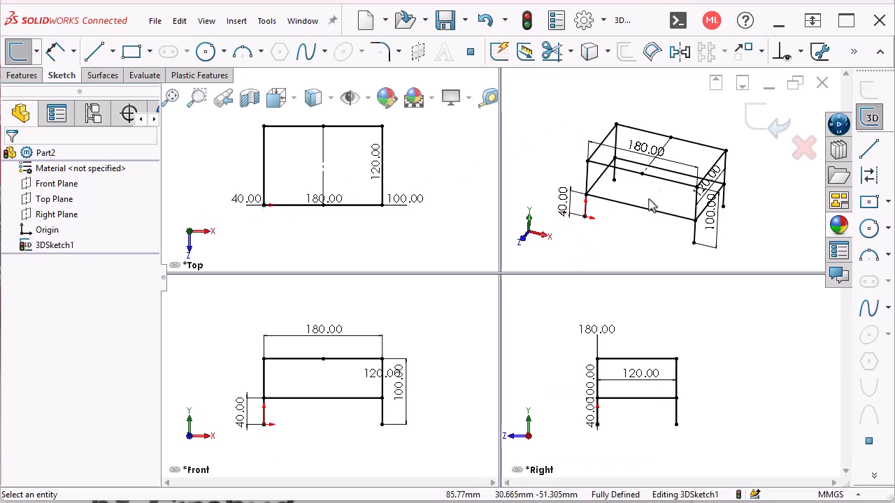
Delete the coincident relation that anchors the corner leg's lower endpoint to the origin.
middle_drag(629, 226, 634, 237)
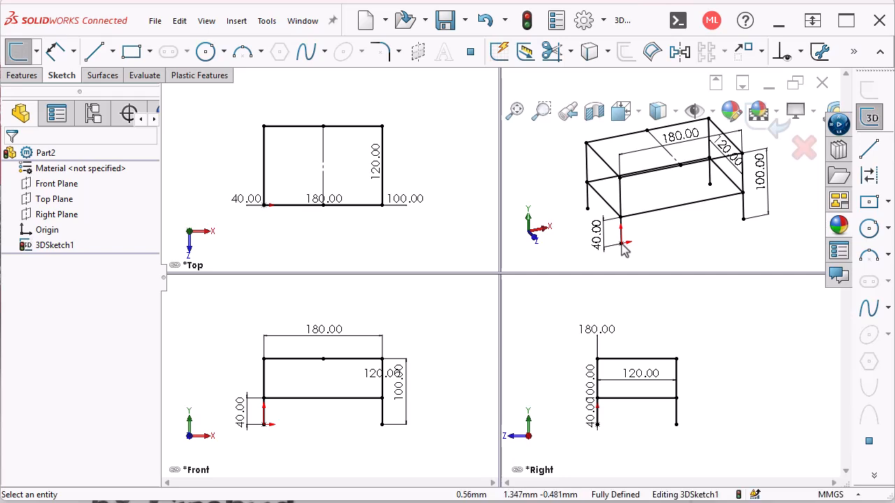
click(622, 246)
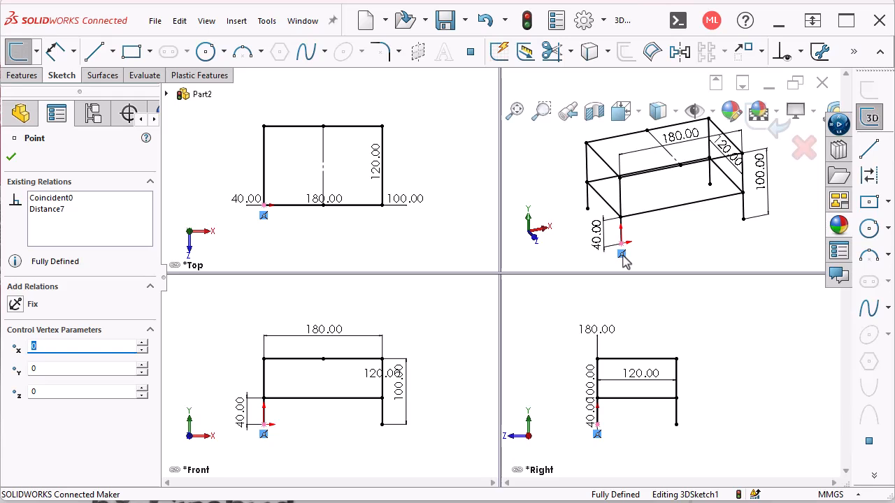
key(Delete)
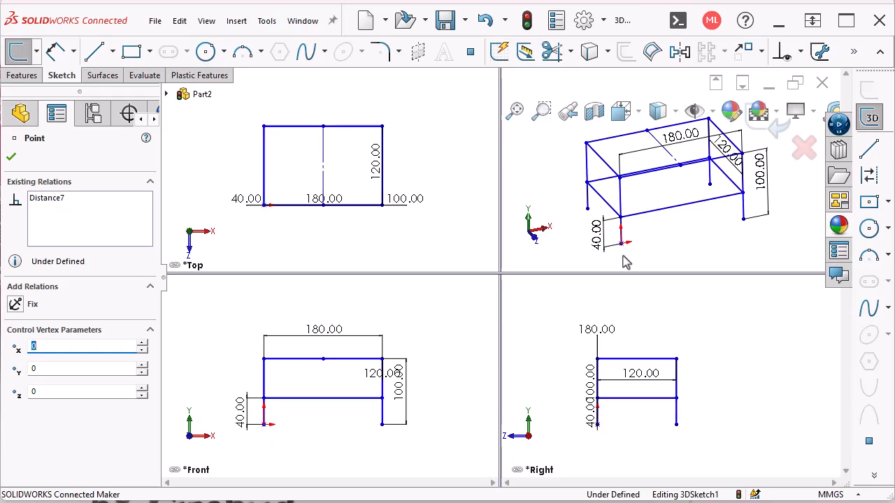
click(648, 249)
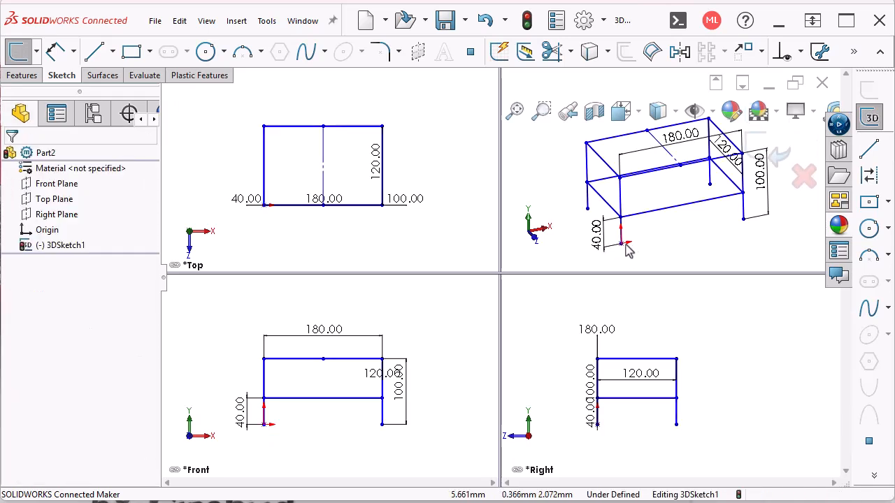
Move the frame by its freed leg endpoint to about X -43, Y -17, Z -8 mm, away from the origin.
drag(624, 250, 564, 264)
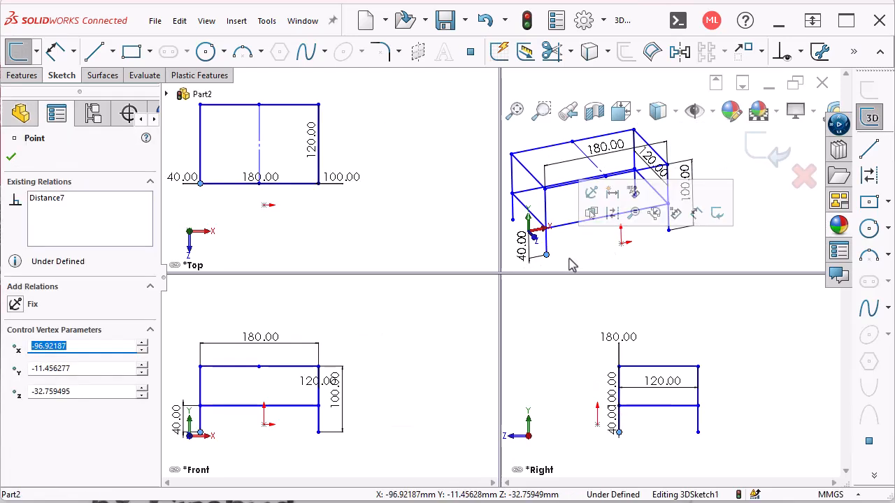
drag(547, 260, 590, 260)
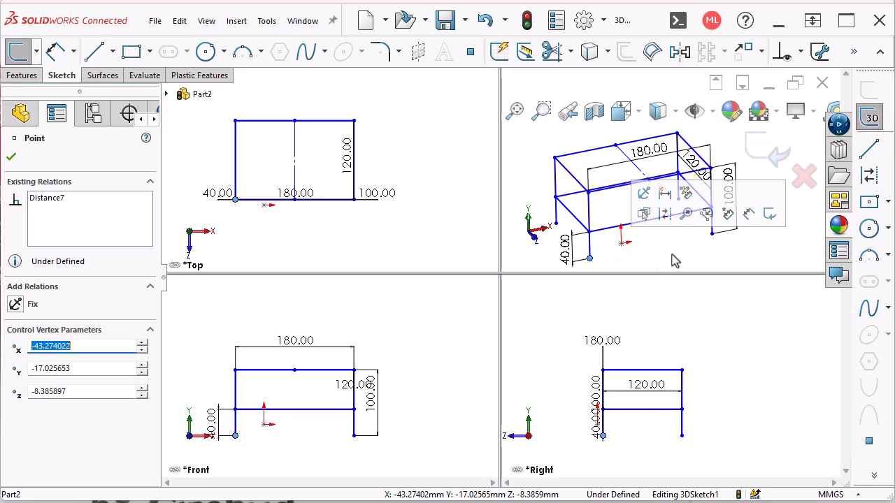
click(671, 260)
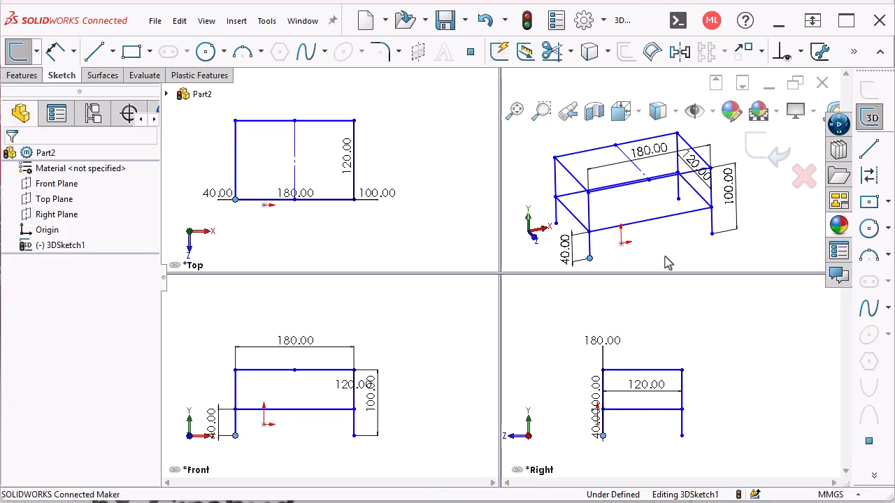
Sketch a vertical line about 102 mm long down from the midpoint of the top construction line and convert it to construction geometry.
click(873, 151)
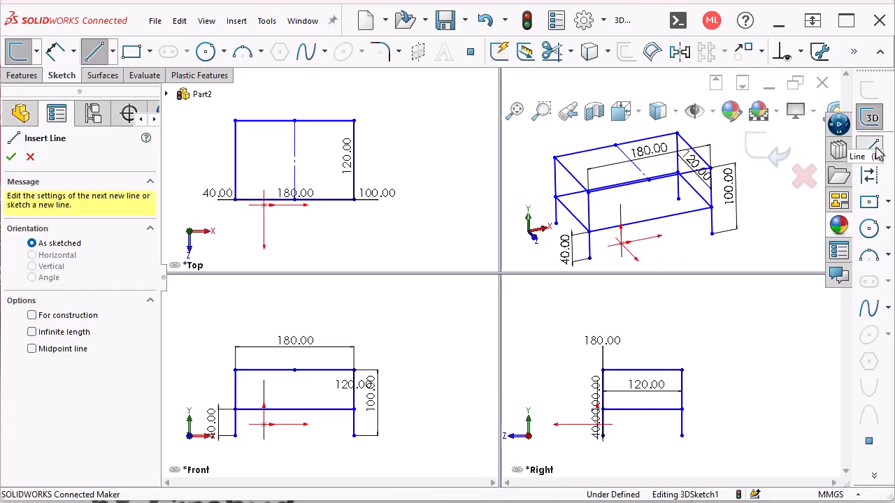
click(293, 369)
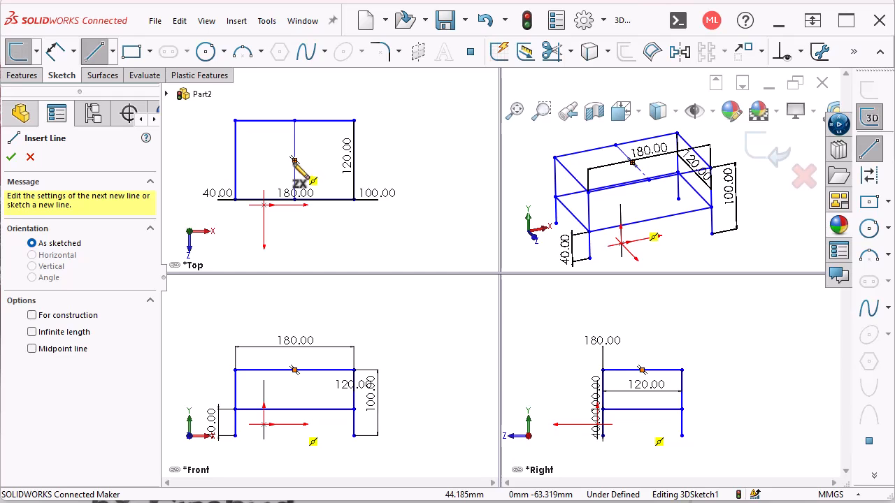
click(294, 160)
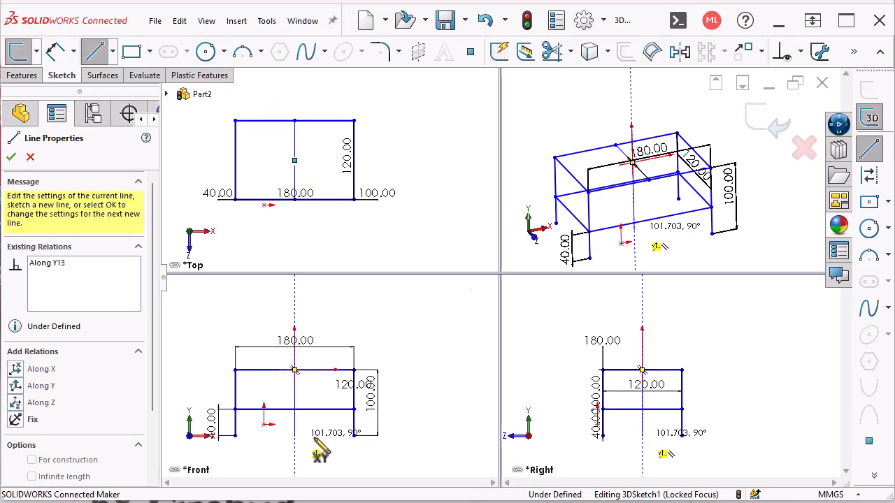
click(316, 440)
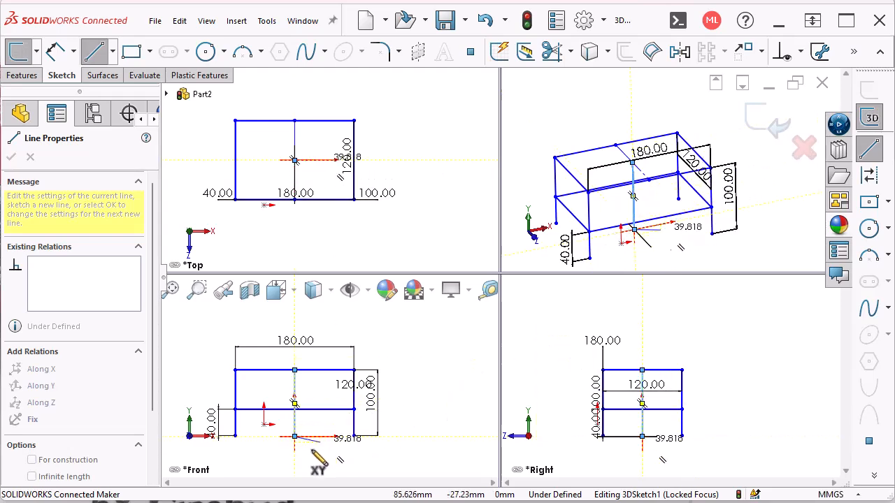
key(Escape)
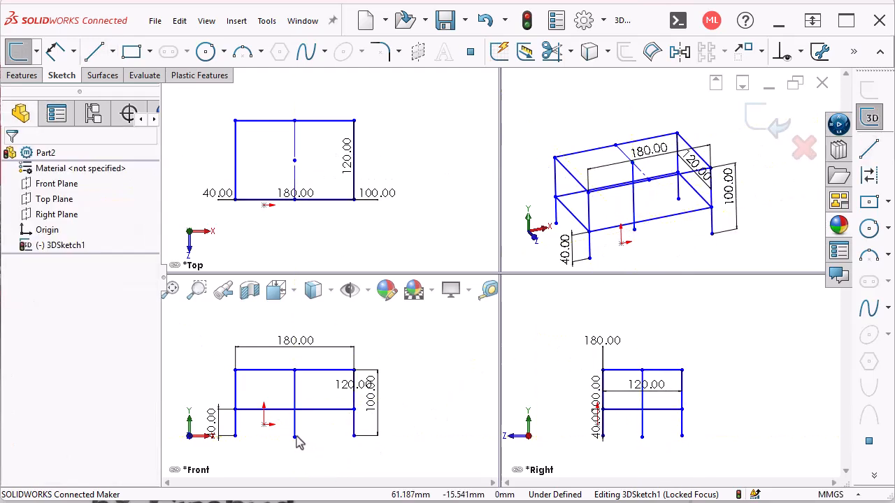
click(295, 432)
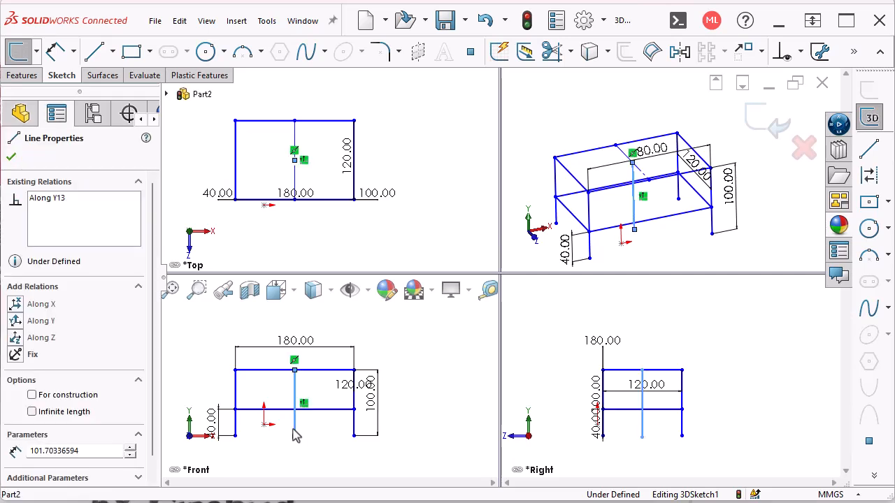
click(358, 386)
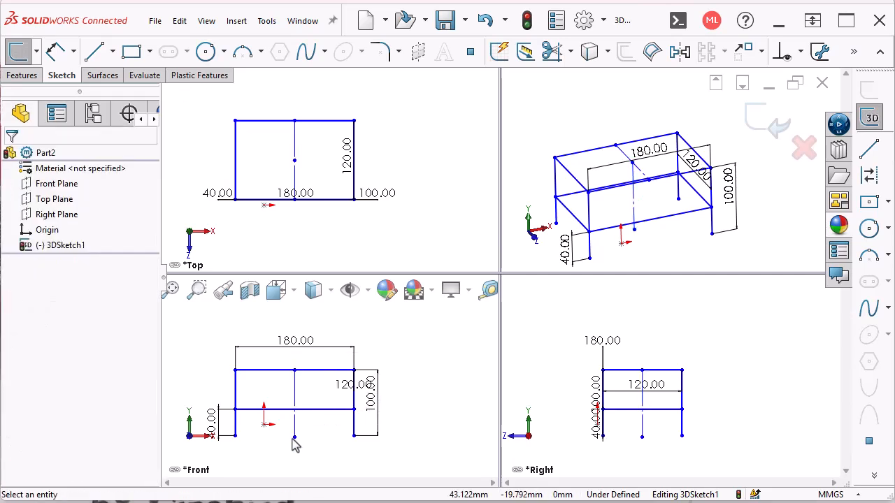
Make the lower endpoint of the vertical construction line coincident with the origin.
click(294, 437)
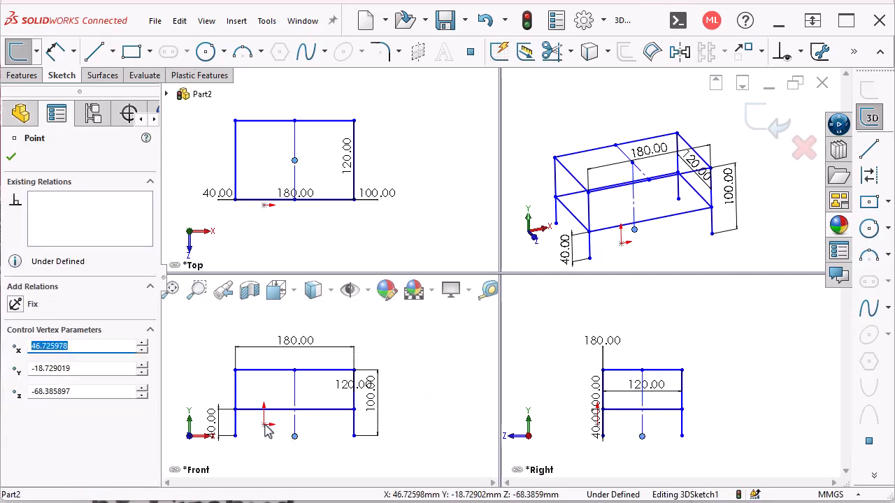
ctrl+click(264, 424)
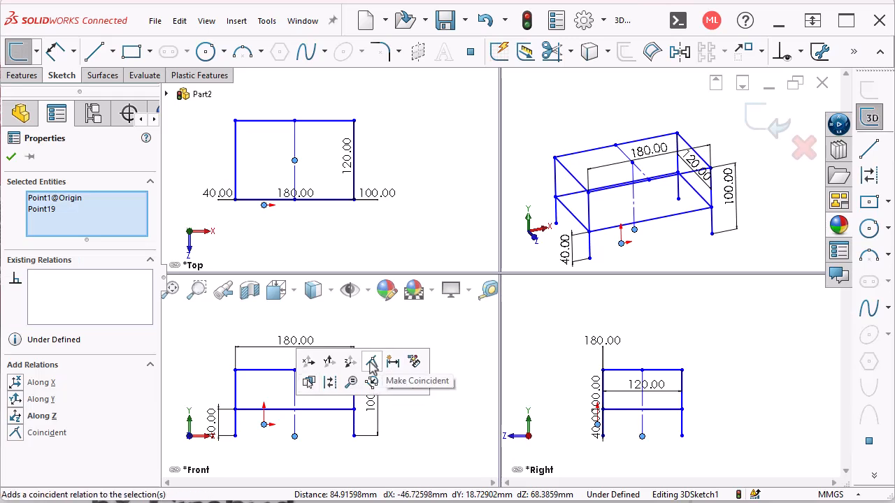
click(371, 363)
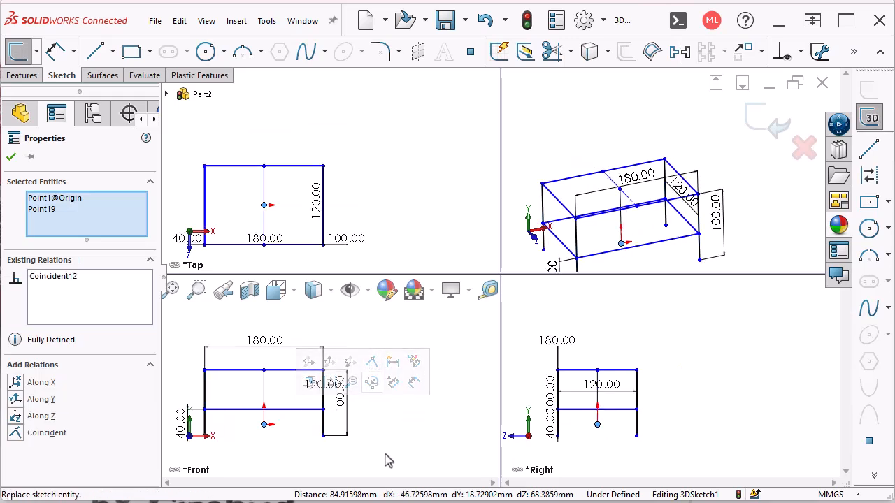
click(277, 473)
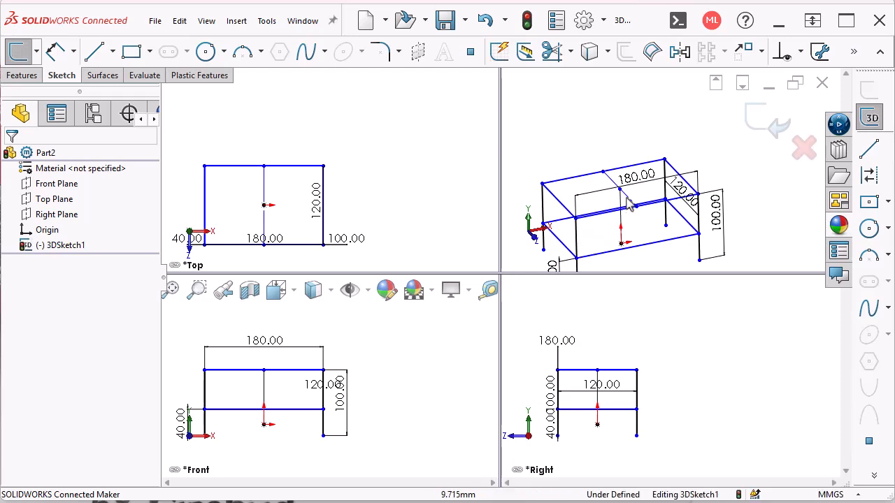
Raise the frame to about Y 106 mm at its top midpoint, and place one leg's lower endpoint on the Top Plane.
drag(620, 198, 619, 174)
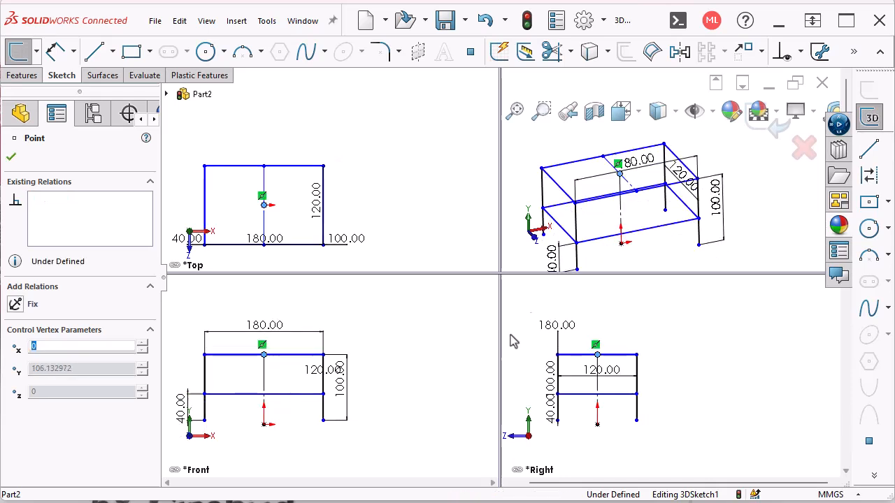
click(437, 397)
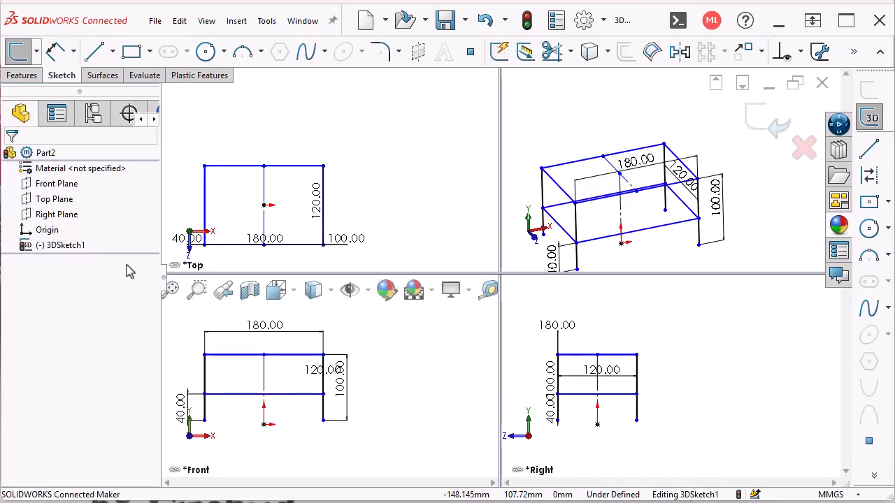
click(59, 202)
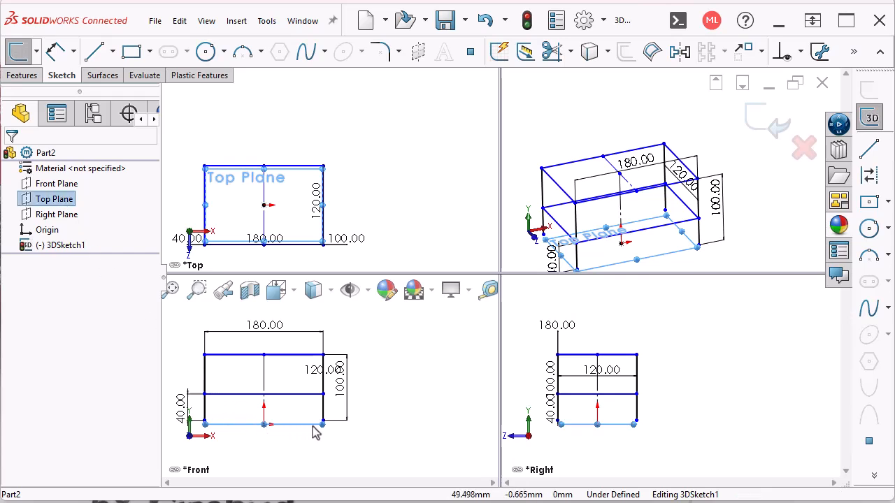
scroll(636, 428, down, 5)
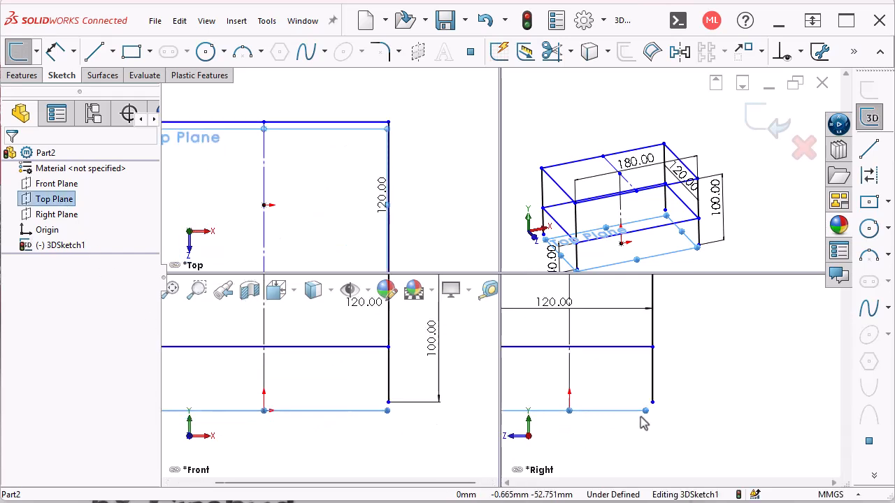
ctrl+click(675, 378)
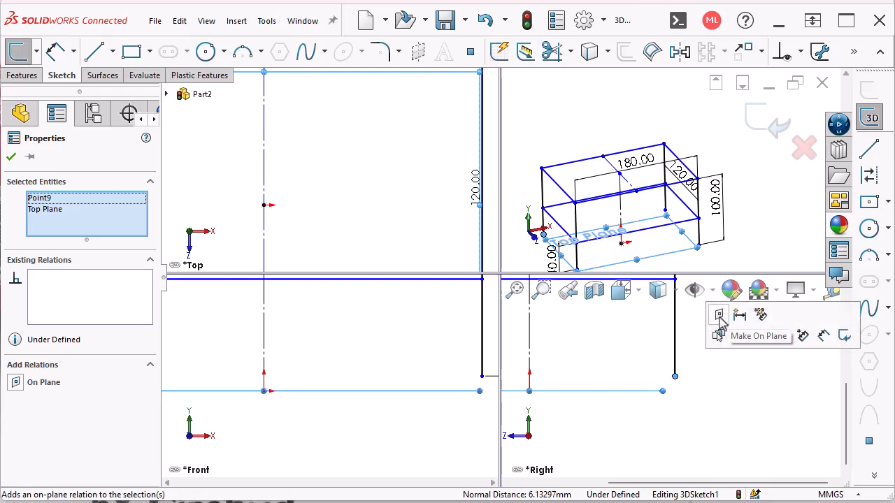
click(720, 316)
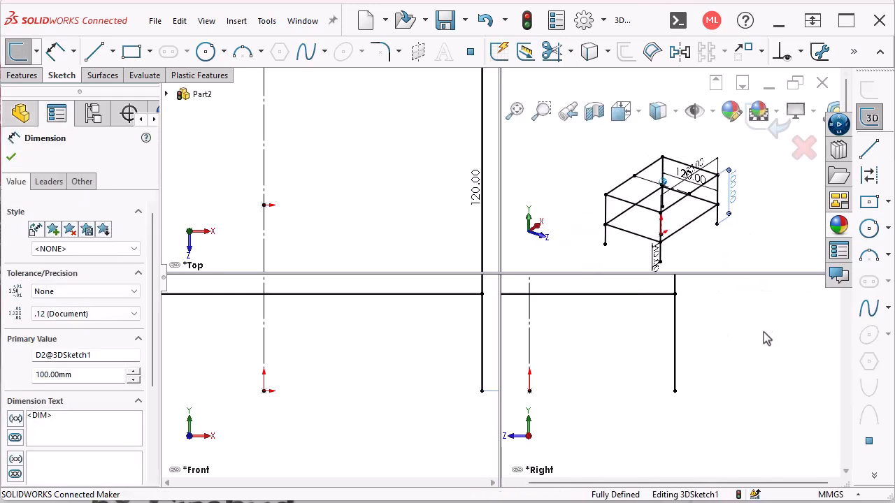
click(757, 354)
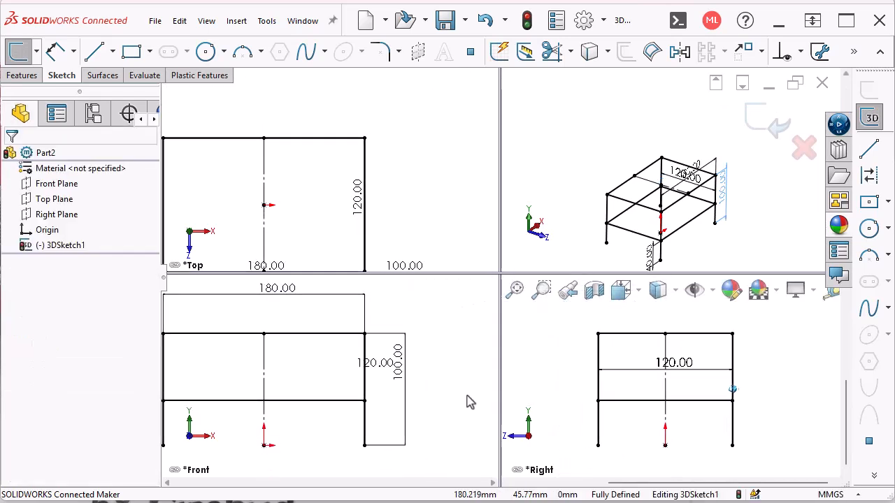
Collapse the four-view layout into a single view.
click(303, 21)
mouse_move(323, 72)
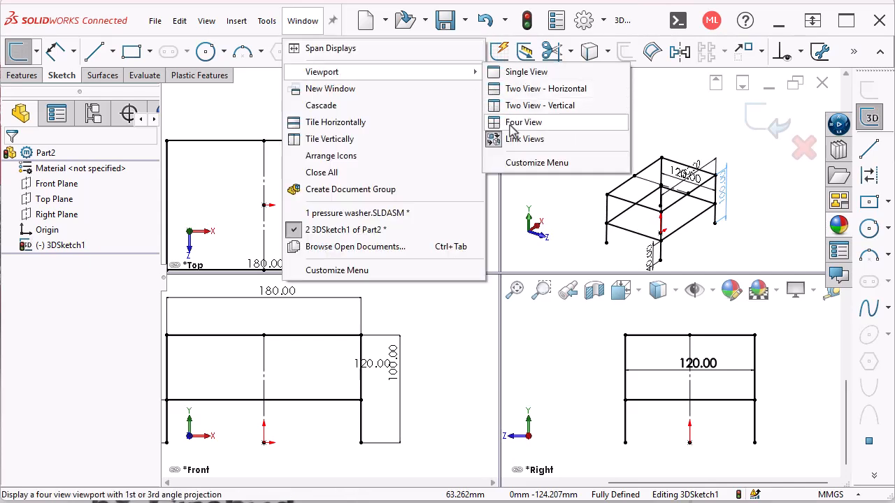
click(573, 357)
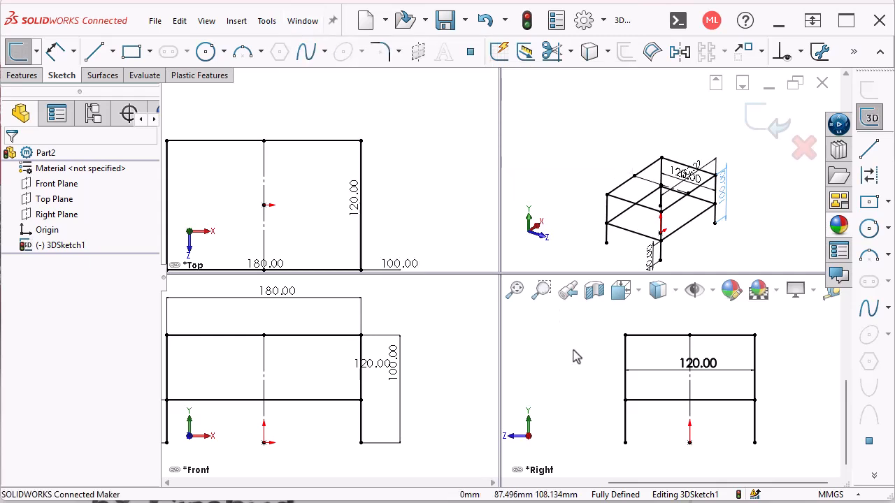
double_click(500, 274)
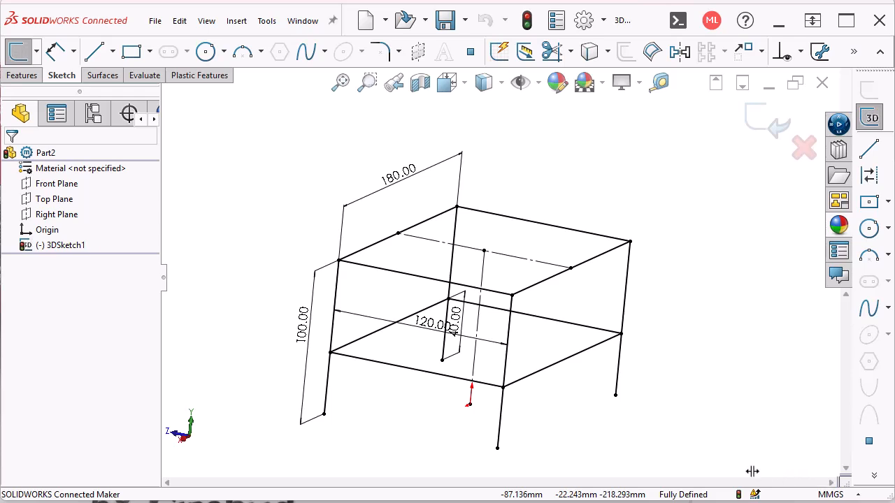
Split the graphics area manually into two side-by-side panes and again into four, orbiting the panes independently.
drag(471, 441, 469, 433)
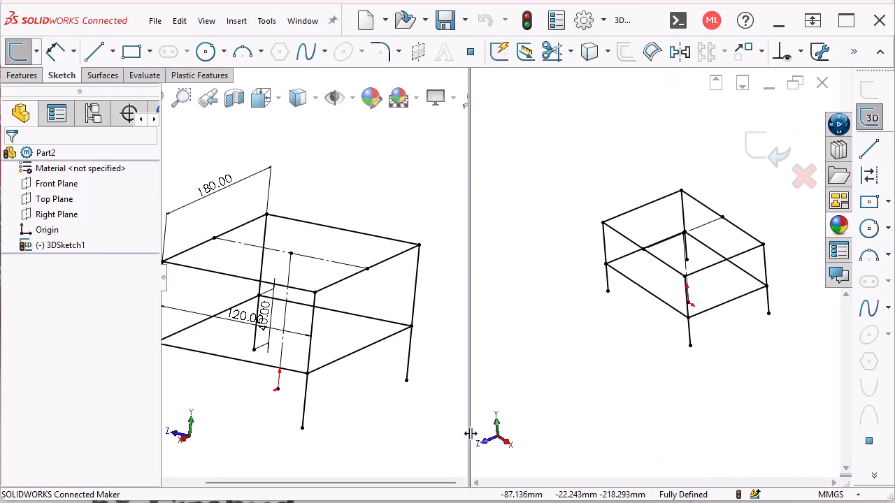
middle_drag(638, 404, 635, 389)
middle_drag(400, 401, 401, 401)
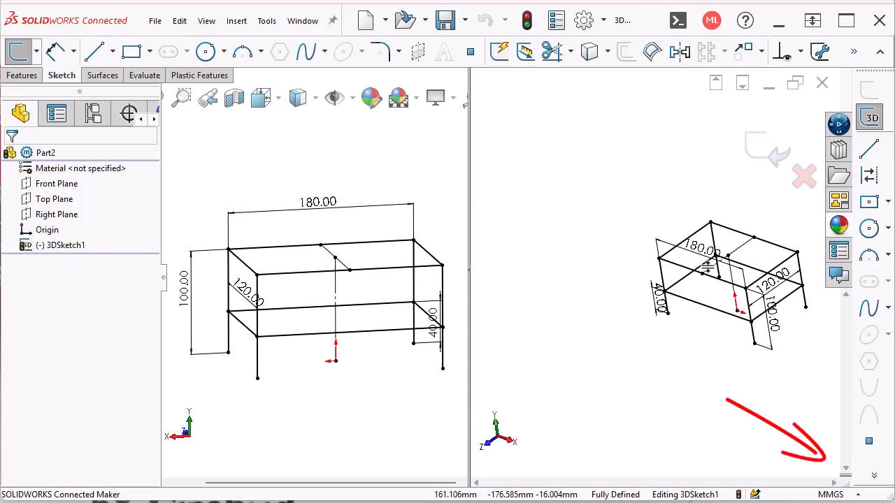
drag(698, 256, 696, 254)
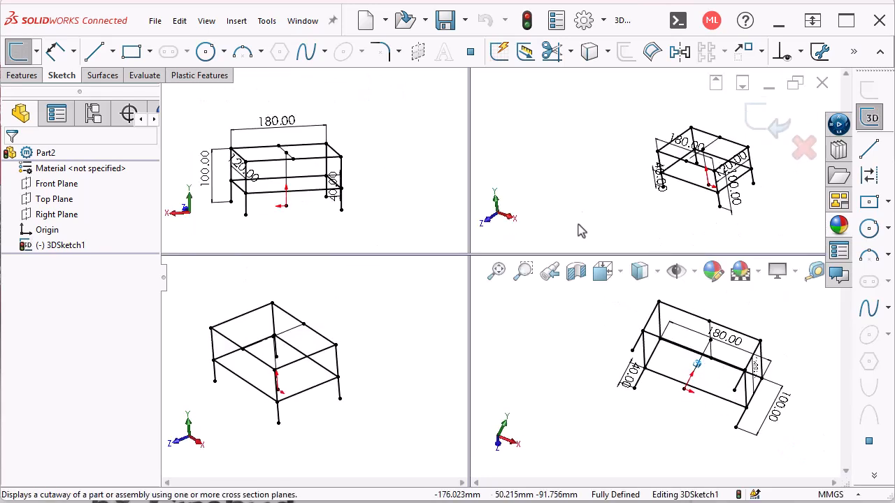
middle_drag(575, 185, 575, 200)
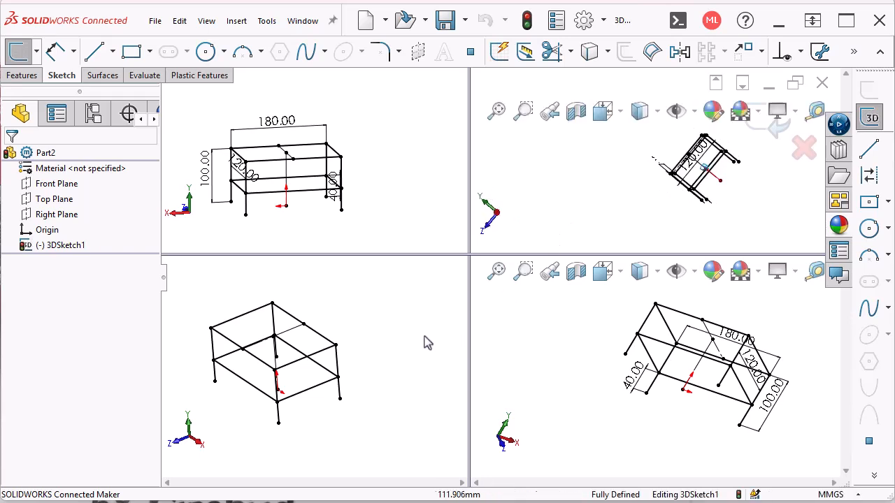
middle_drag(411, 354, 390, 201)
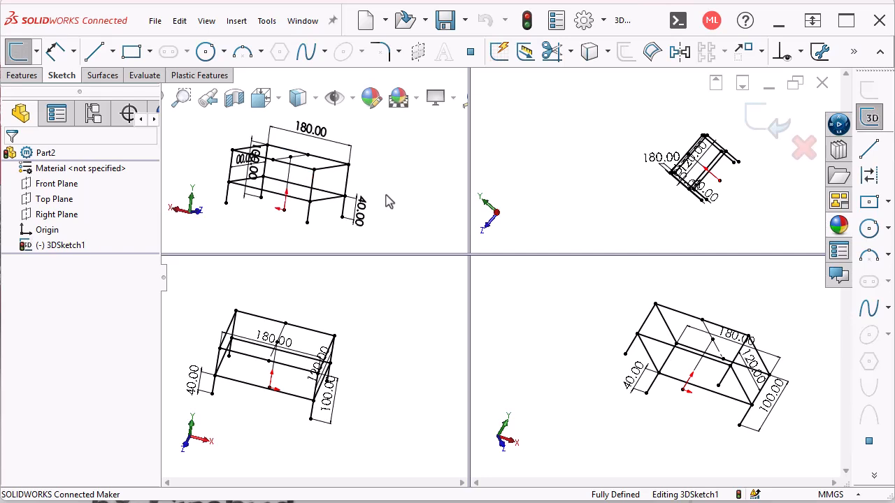
Remove the horizontal and vertical splits to return to a single viewport.
click(301, 24)
mouse_move(323, 74)
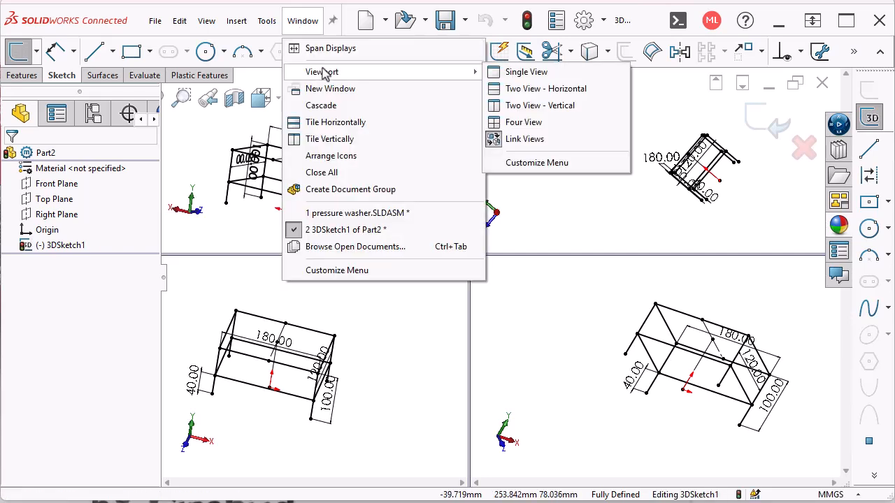
click(487, 249)
double_click(470, 256)
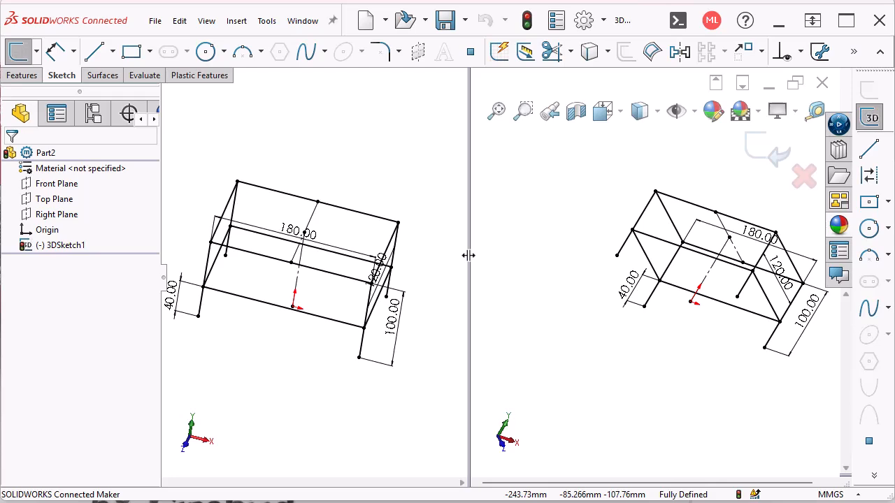
double_click(468, 256)
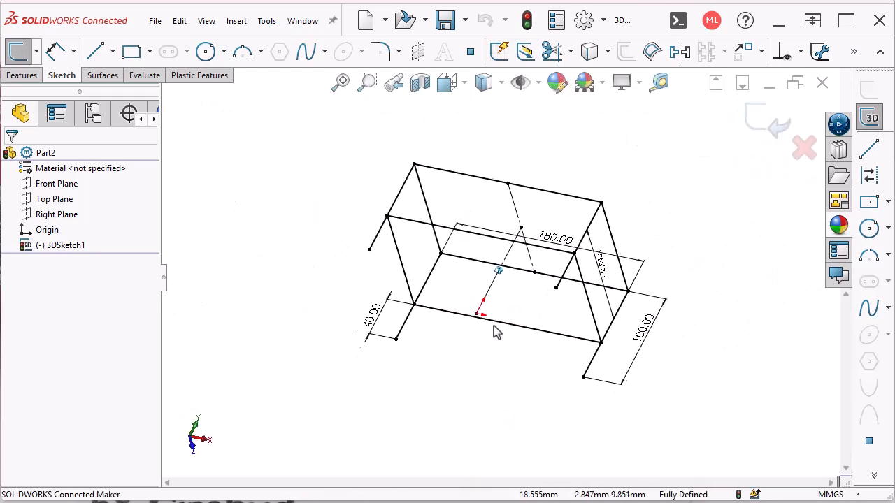
Set the viewport layout to Four View.
mouse_move(455, 230)
middle_down()
mouse_move(415, 186)
mouse_move(409, 157)
mouse_move(320, 82)
middle_up()
click(301, 22)
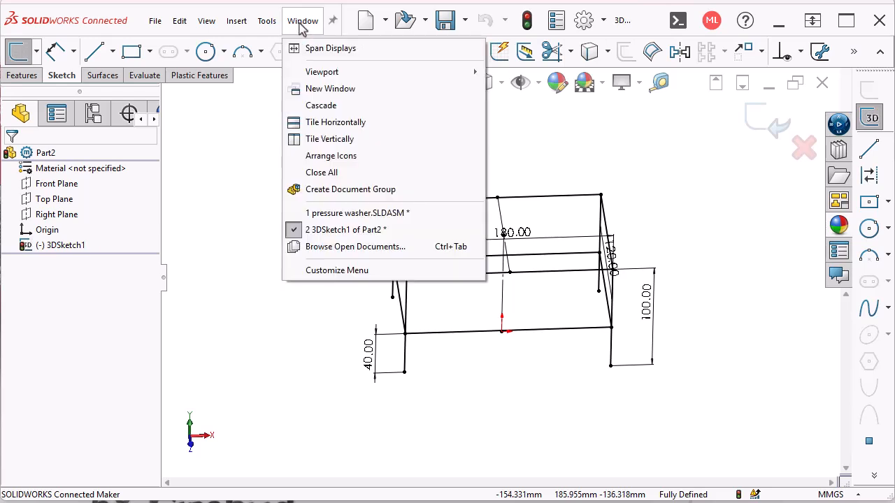
mouse_move(320, 76)
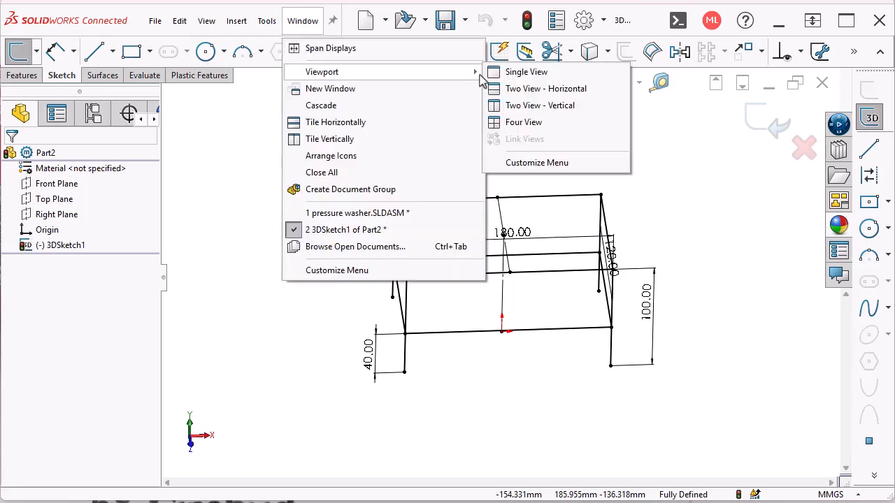
click(523, 123)
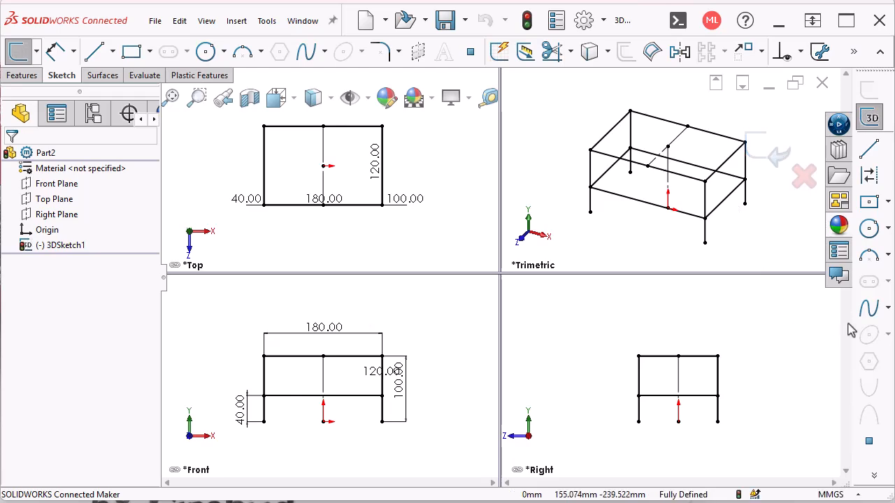
Sketch a spline from the frame's front-left top corner through two intermediate points to the diagonally opposite top corner.
click(868, 308)
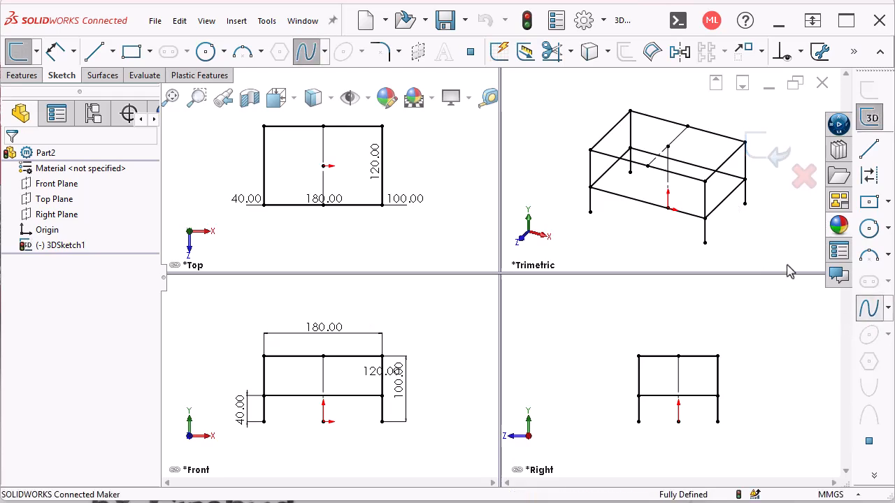
click(590, 150)
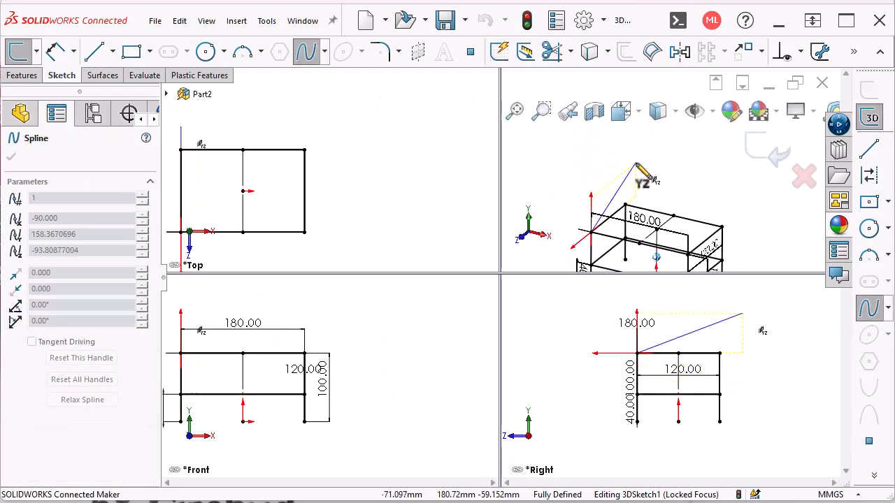
click(717, 232)
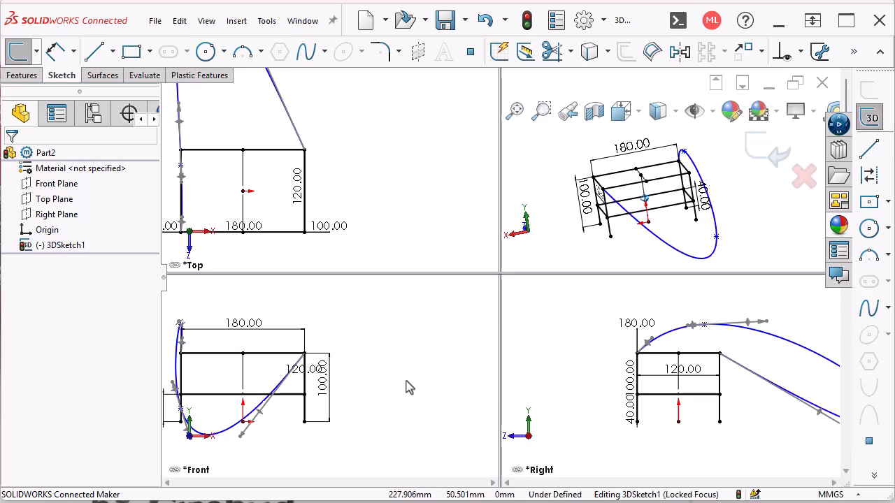
click(415, 360)
Move one intermediate spline point in the Front view to about X -36, Y 189 mm, above the frame.
scroll(415, 360, up, 2)
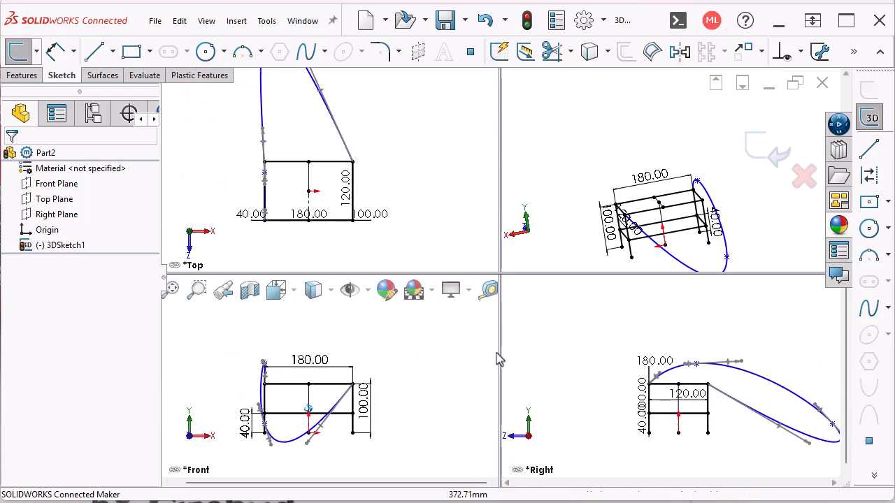
scroll(416, 198, up, 3)
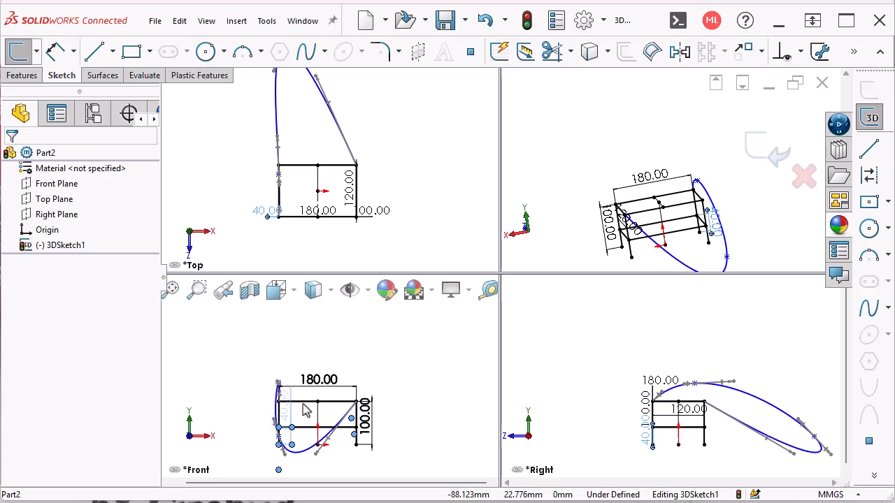
scroll(288, 441, down, 3)
drag(292, 417, 346, 347)
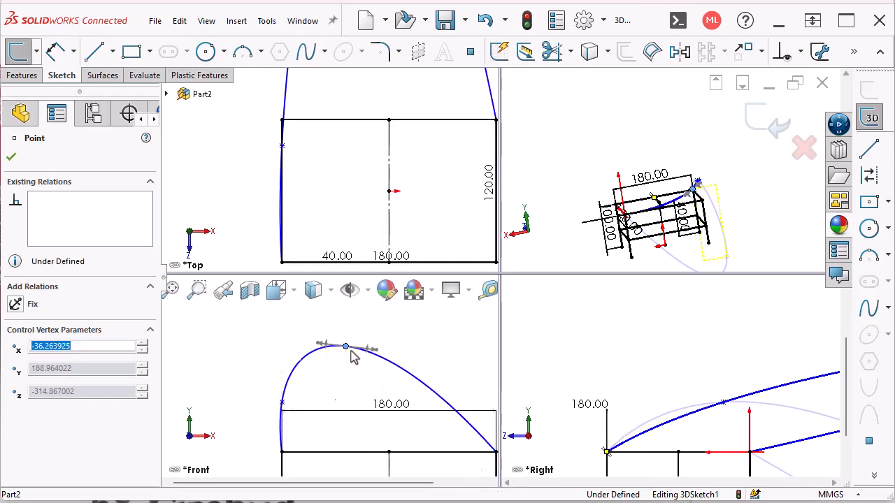
Reshape the spline in the Right view by pulling its far intermediate point back over the frame.
click(765, 381)
scroll(784, 406, up, 5)
drag(768, 374, 594, 407)
scroll(563, 408, down, 1)
mouse_move(587, 403)
mouse_down()
mouse_move(561, 404)
mouse_move(584, 408)
mouse_up()
click(700, 423)
Make the spline tangent to the vertical leg at the frame's back-right corner.
ctrl+middle_drag(622, 444, 638, 430)
mouse_move(734, 223)
middle_down()
mouse_move(679, 246)
mouse_move(726, 240)
mouse_move(713, 245)
middle_up()
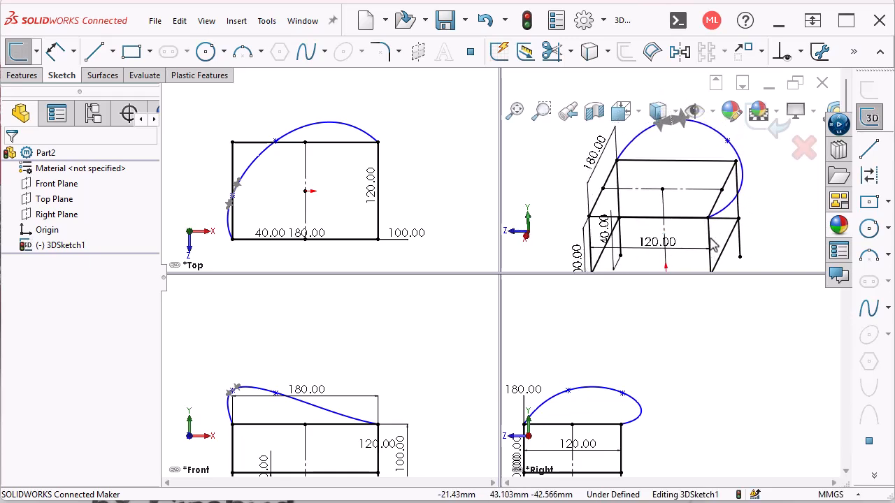
click(709, 243)
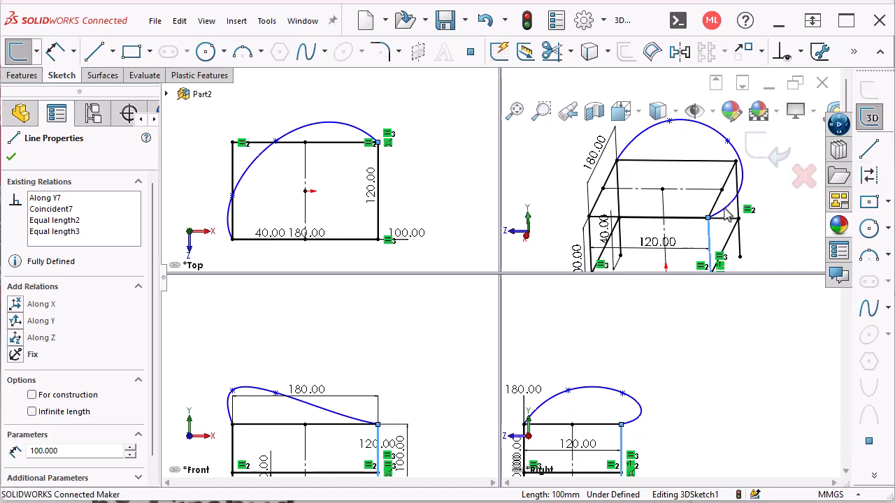
ctrl+click(725, 208)
scroll(727, 207, down, 1)
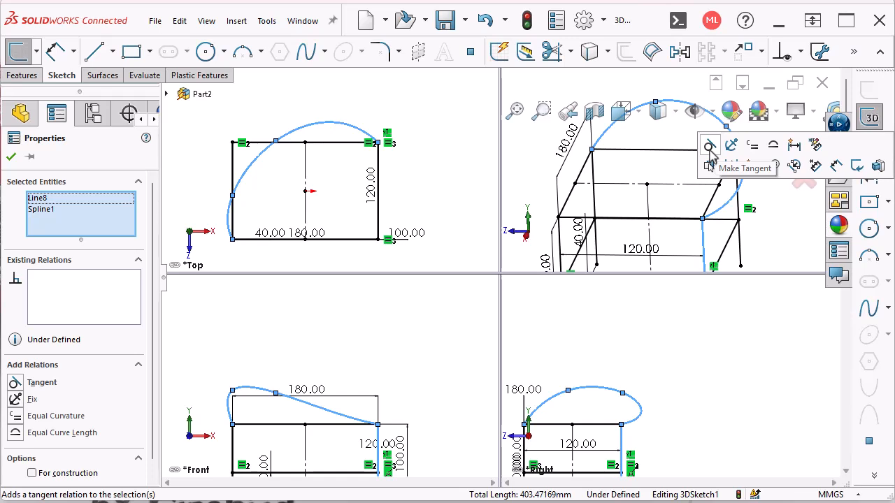
click(708, 147)
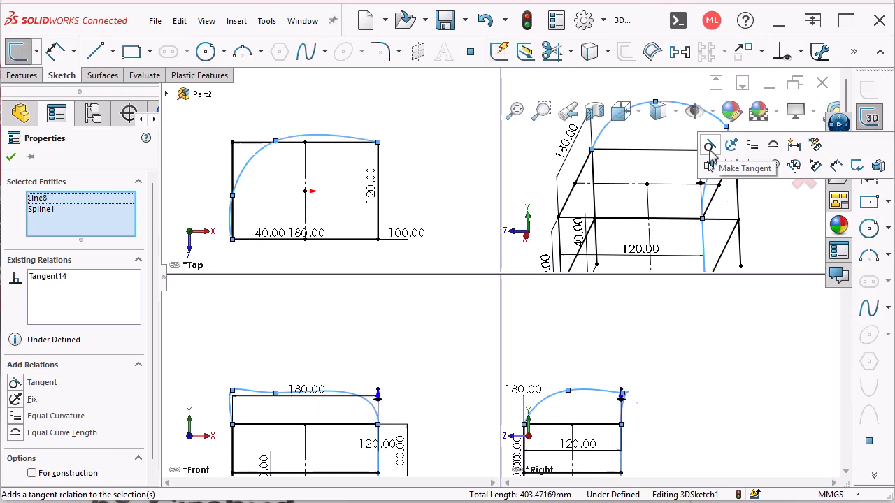
click(733, 334)
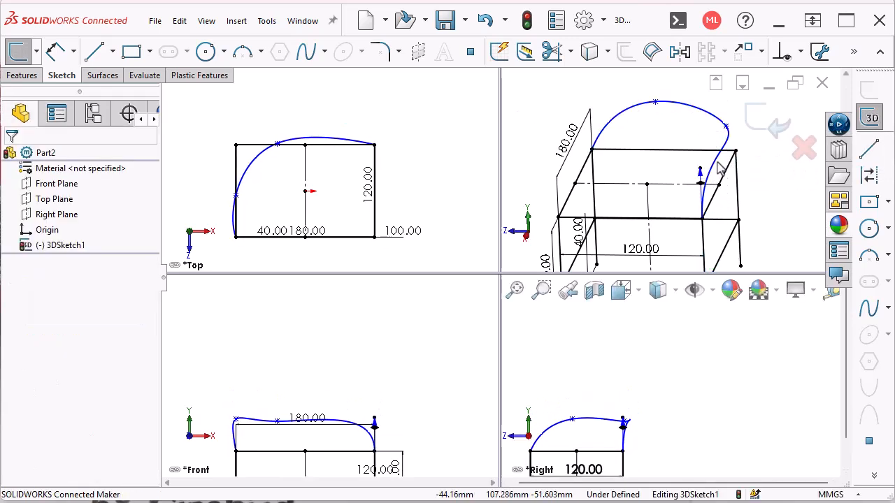
Move the intermediate spline point nearer the tangent end to about X 7, Y 152, Z -49 mm.
mouse_move(709, 135)
mouse_down()
mouse_move(692, 137)
mouse_move(684, 151)
mouse_up()
middle_drag(733, 253, 634, 166)
drag(635, 165, 679, 147)
Make the spline tangent to the vertical leg at the frame's front-left corner.
middle_drag(580, 206, 565, 200)
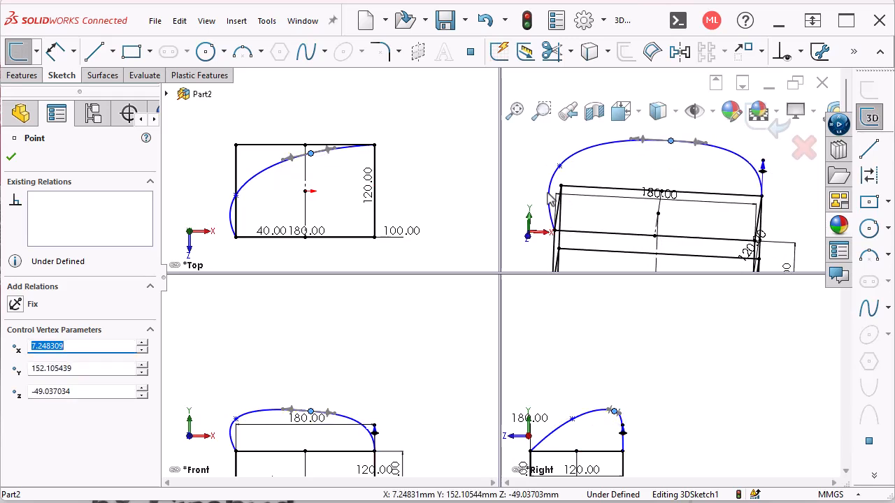
click(558, 222)
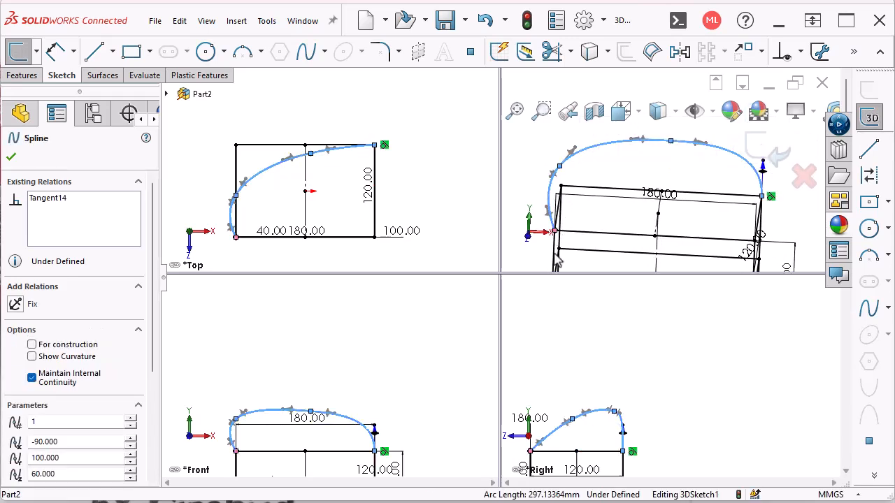
ctrl+click(557, 260)
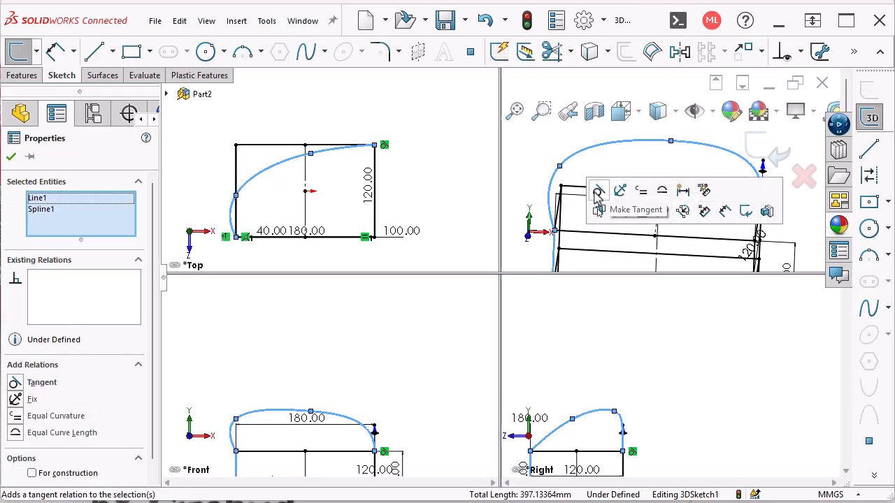
click(597, 193)
click(636, 333)
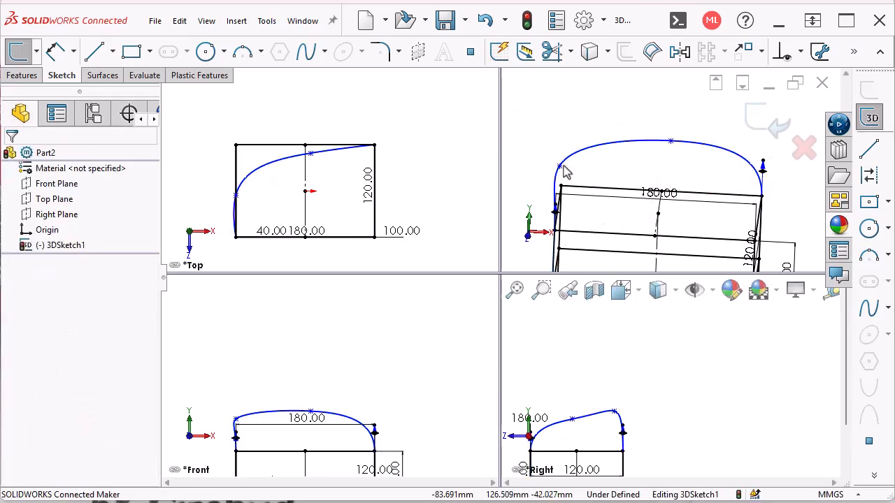
Move the intermediate spline point nearest the front-left corner inward to about X -54, Y 146, Z 29 mm.
drag(587, 170, 592, 173)
click(636, 169)
middle_drag(638, 168, 603, 175)
drag(597, 182, 590, 184)
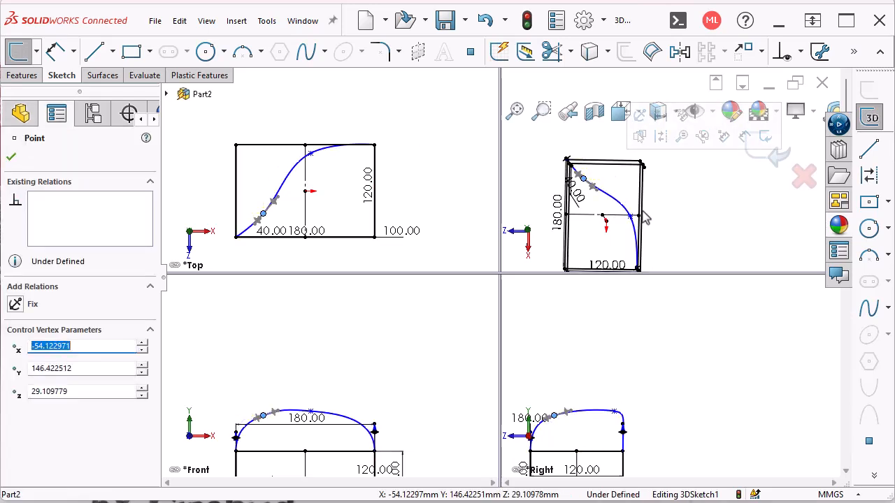
Move the other intermediate spline point toward the frame's diagonal, to about X 33, Y 151, Z -28 mm.
drag(631, 223, 617, 237)
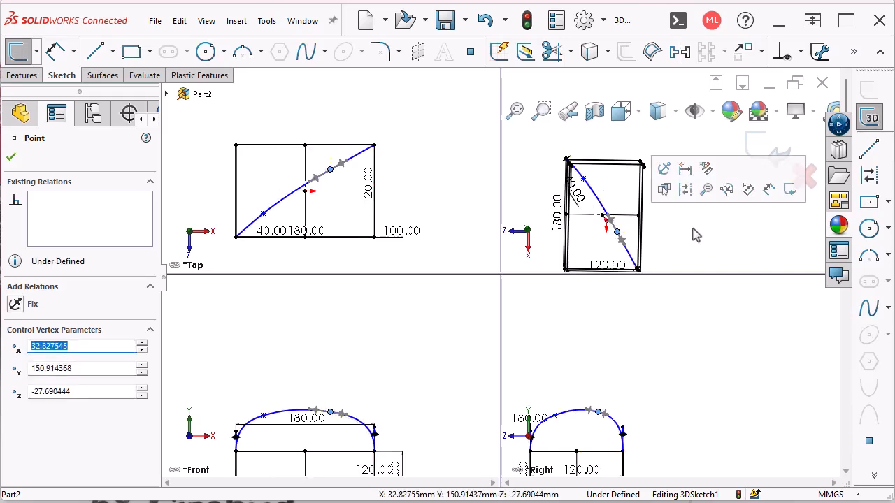
click(695, 236)
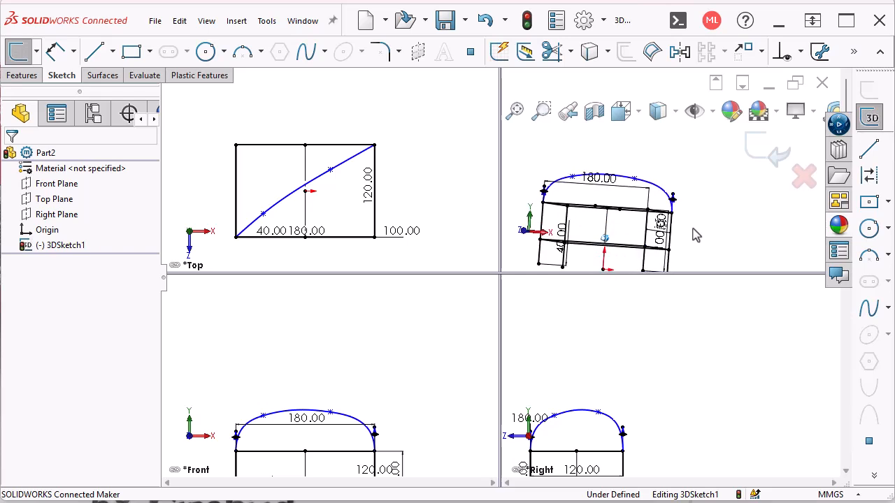
click(679, 371)
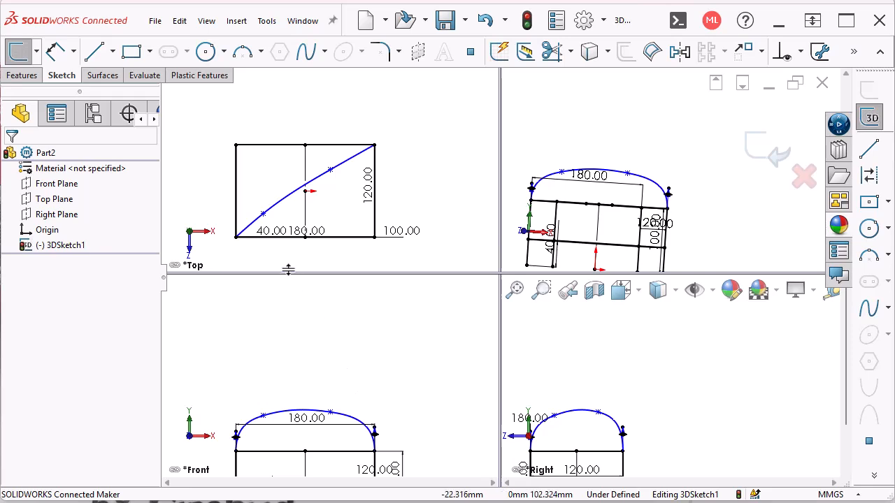
Nudge the front-left intermediate spline point slightly in the Top view and return from four views to a single viewport.
mouse_move(263, 213)
mouse_down()
mouse_move(277, 234)
mouse_move(270, 217)
mouse_up()
click(635, 323)
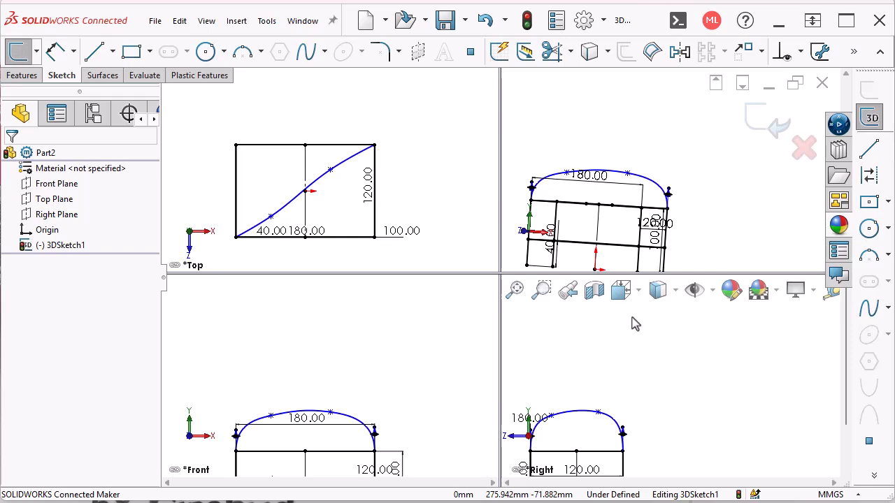
click(430, 177)
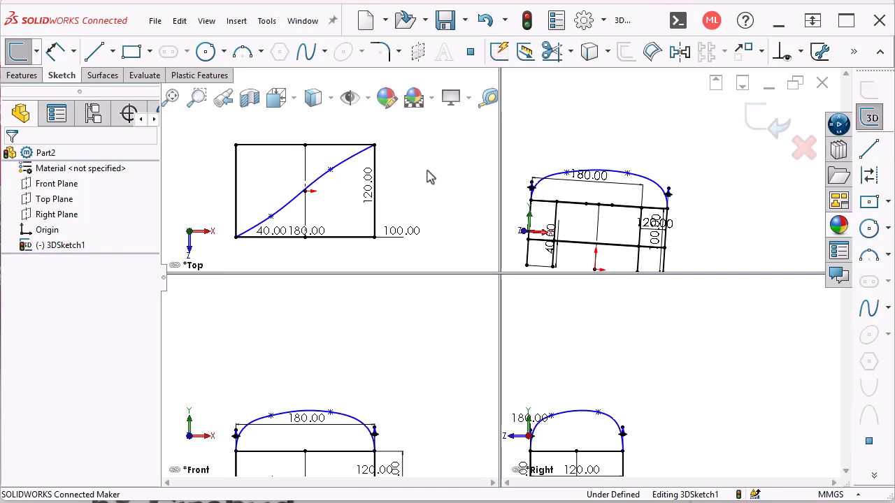
double_click(500, 274)
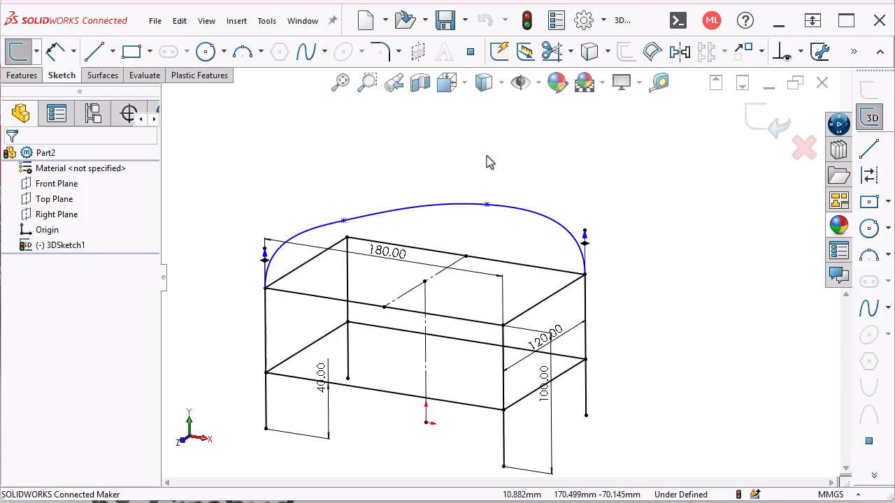
Create a 3D sketch plane through the front-left, back-left and front-right corners of the frame's top.
click(417, 54)
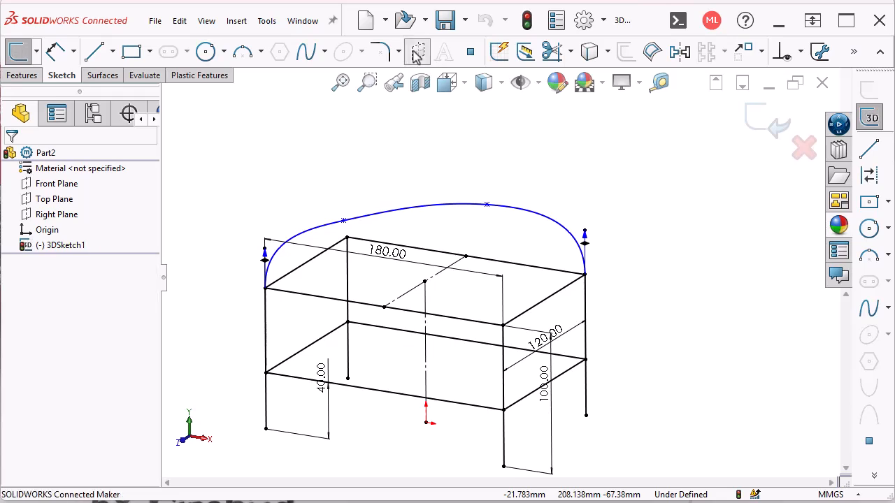
click(266, 287)
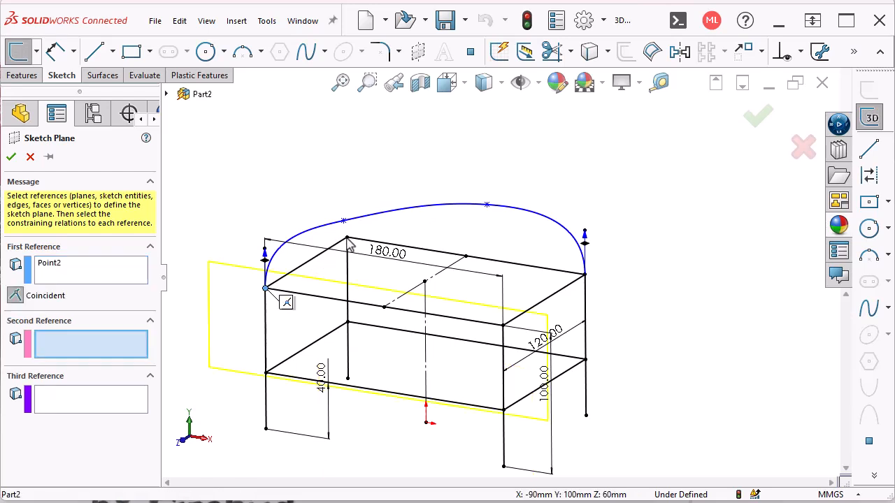
click(347, 239)
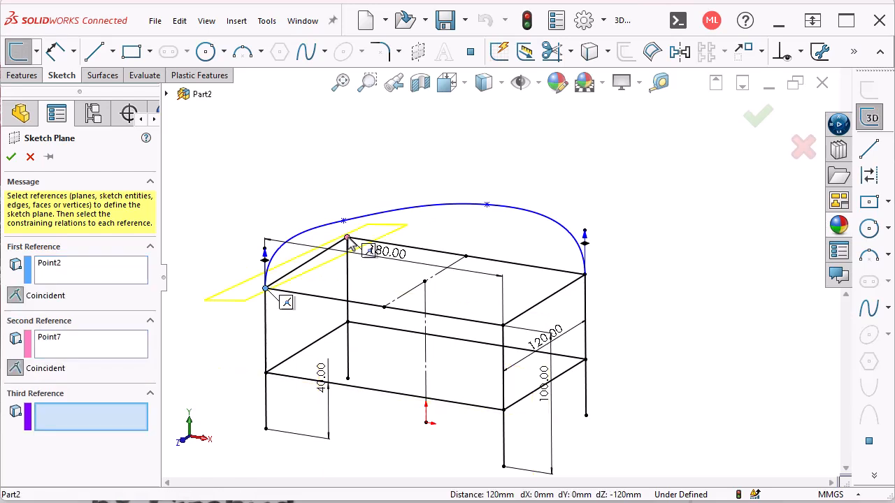
click(504, 326)
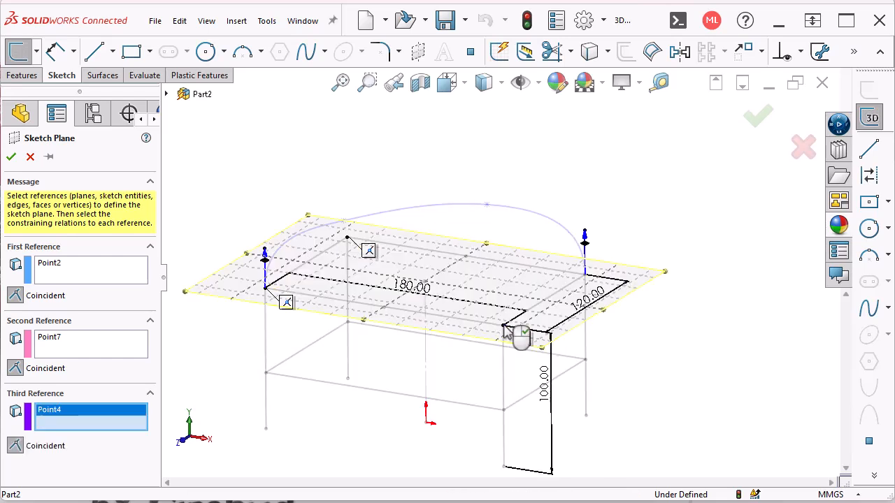
right_click(506, 334)
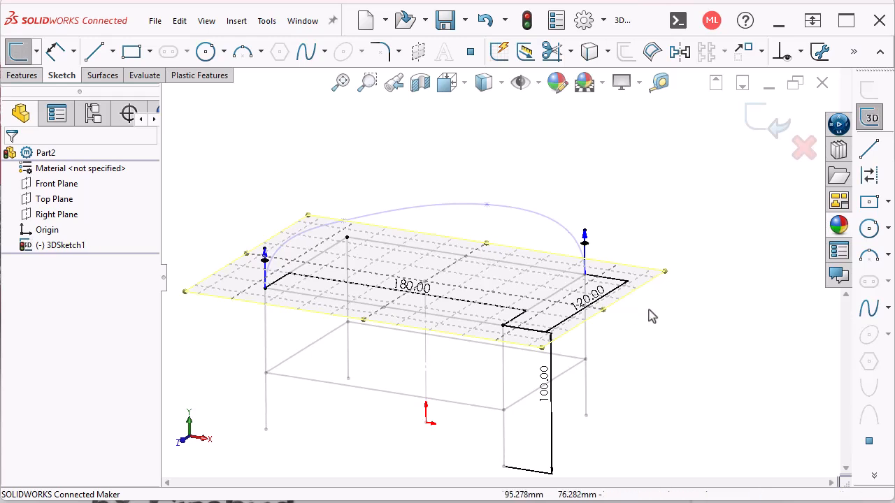
Sketch a circle with a radius of about 48 mm on the sketch plane, centred on the frame's top.
middle_drag(686, 319, 687, 320)
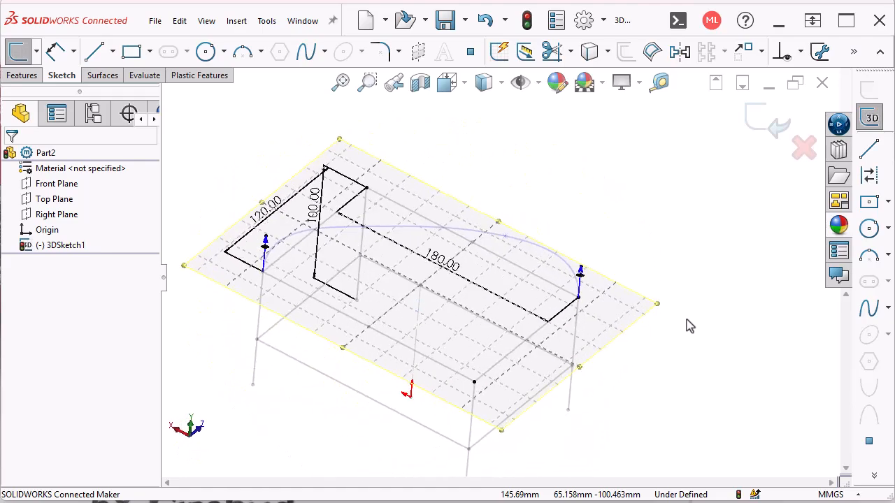
click(204, 53)
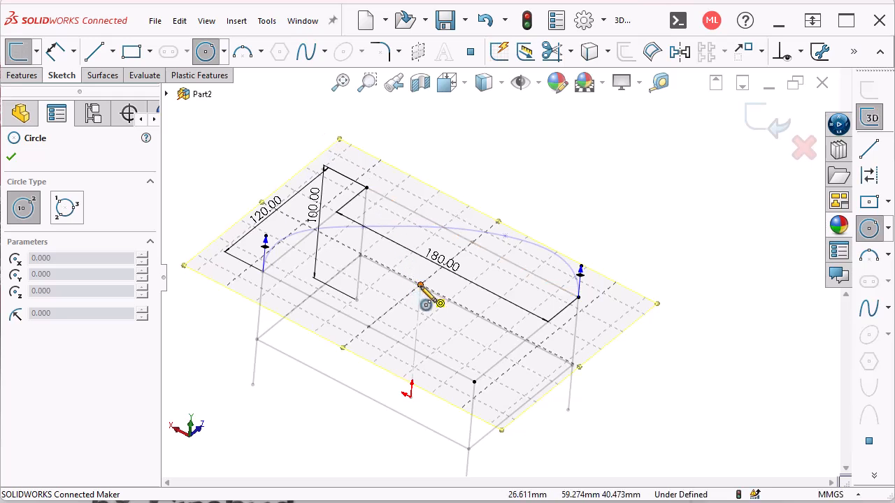
click(420, 285)
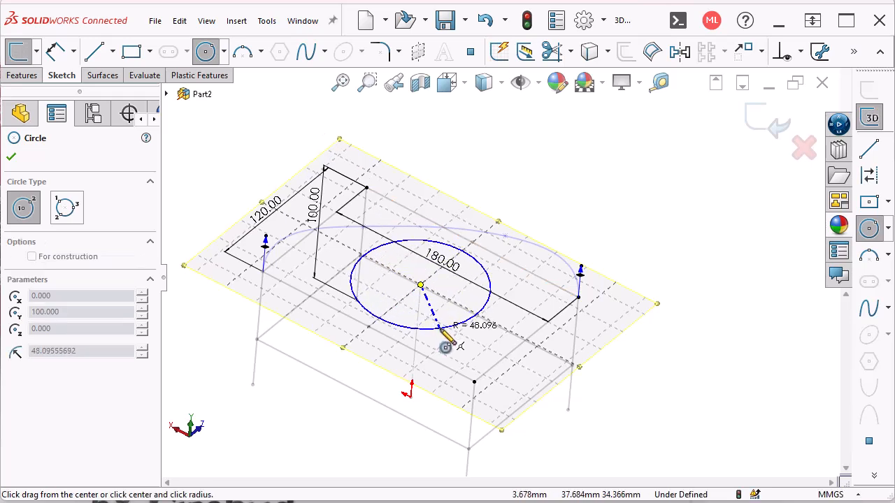
click(447, 345)
Dimension the circle's diameter and set it to 100 mm.
mouse_move(579, 286)
middle_down()
mouse_move(655, 189)
mouse_move(675, 183)
mouse_move(670, 166)
middle_up()
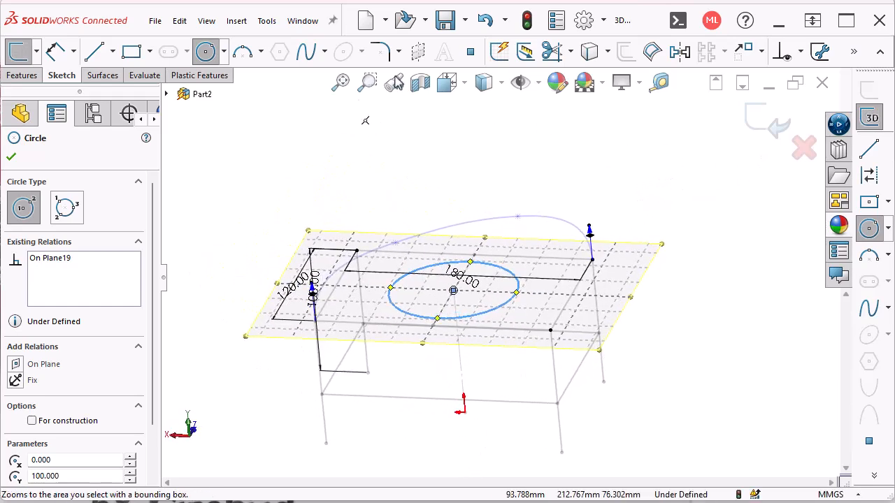
click(55, 54)
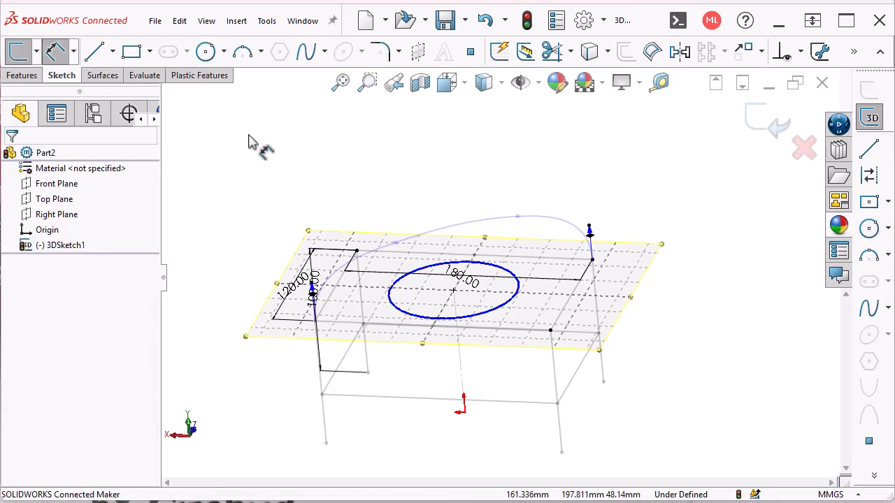
click(411, 316)
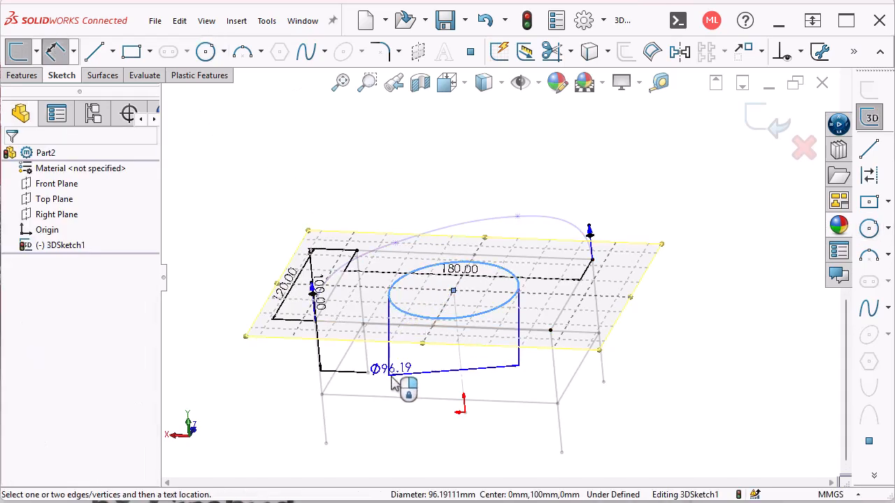
click(393, 381)
text(10)
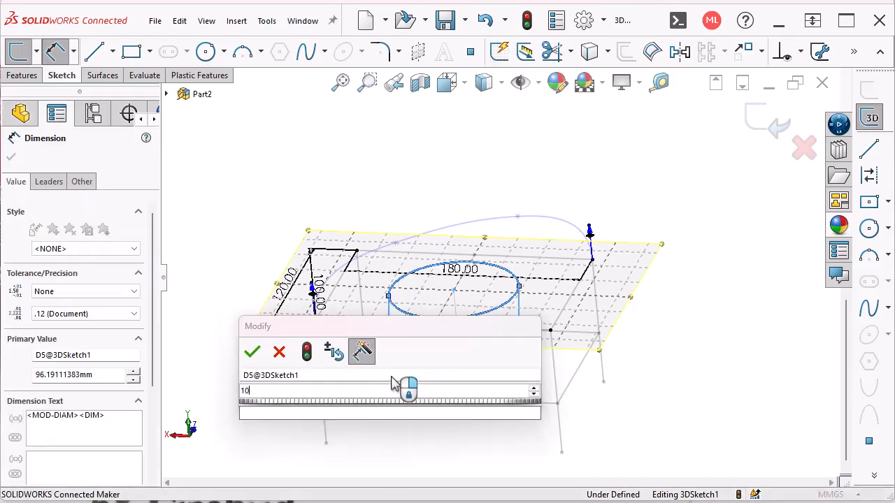
text(0)
key(Return)
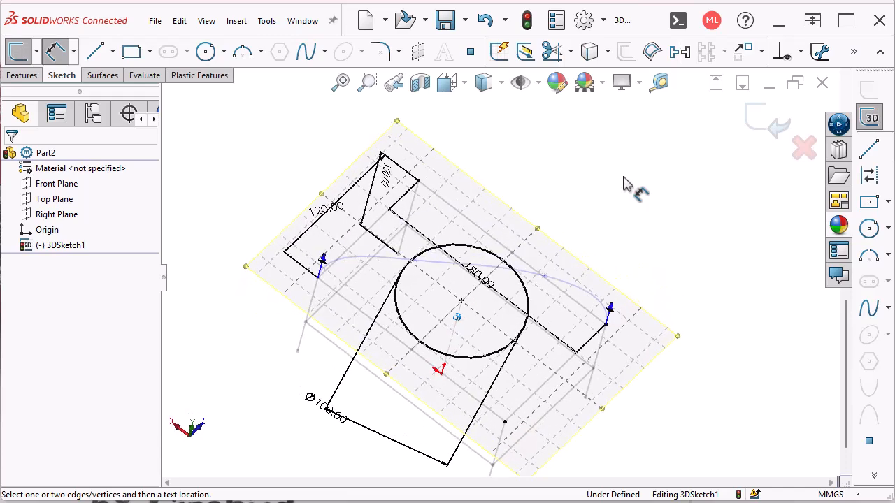
Deactivate the sketch plane to return to general 3D sketching, and select the circle briefly to check its plane relation.
mouse_move(741, 148)
middle_down()
mouse_move(689, 184)
mouse_move(645, 194)
middle_up()
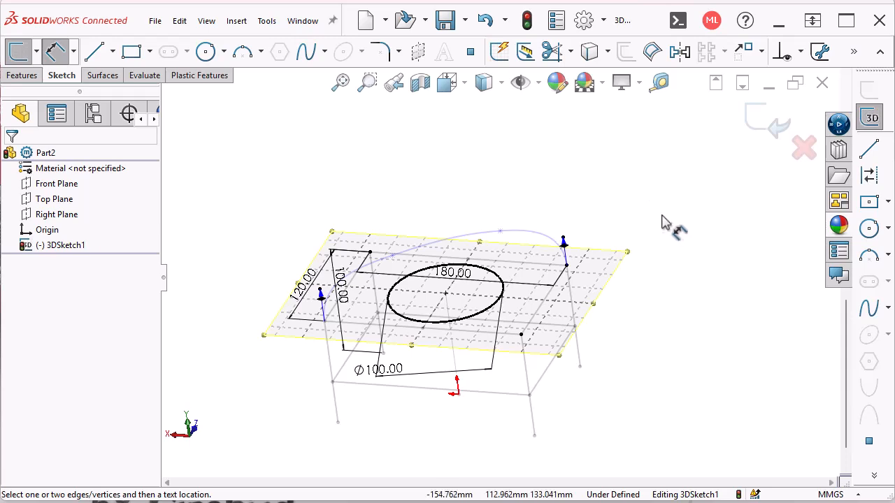
key(Escape)
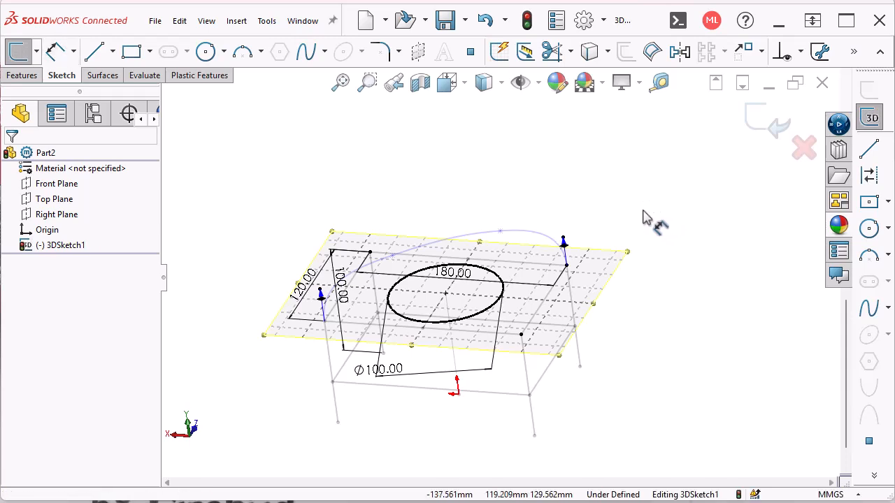
double_click(643, 211)
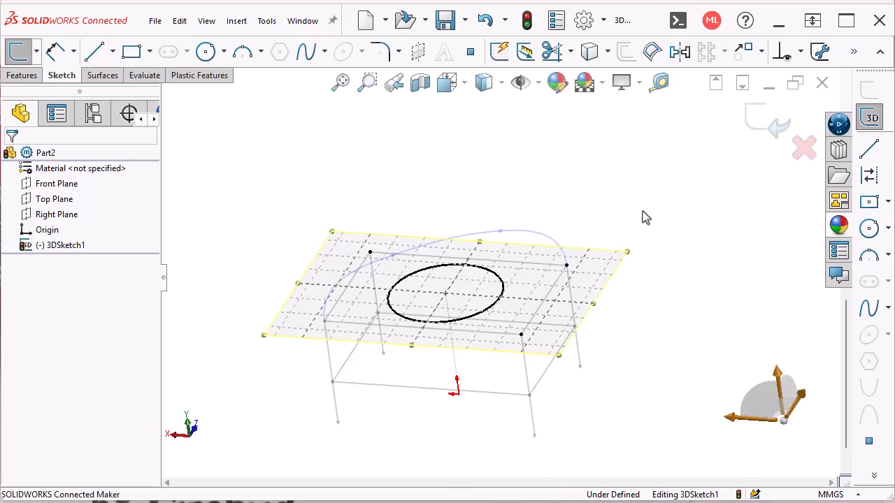
mouse_move(638, 287)
middle_down()
mouse_move(643, 295)
mouse_move(510, 368)
mouse_move(472, 336)
mouse_move(456, 342)
middle_up()
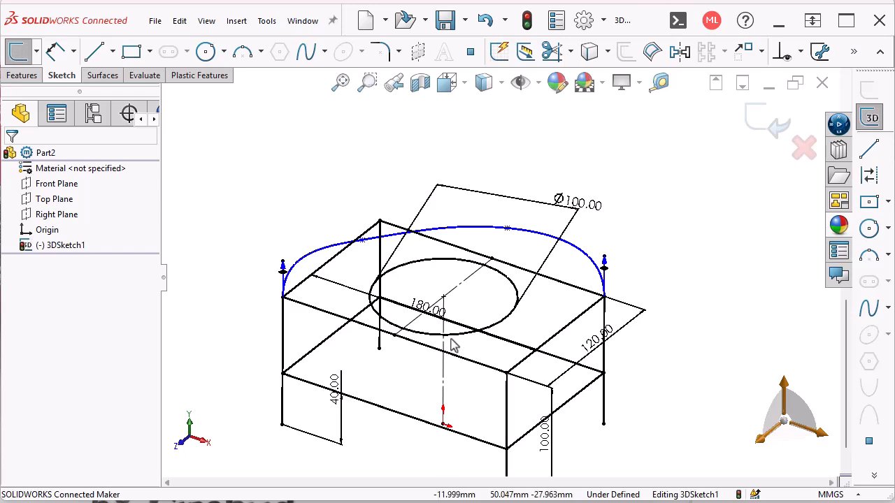
click(454, 337)
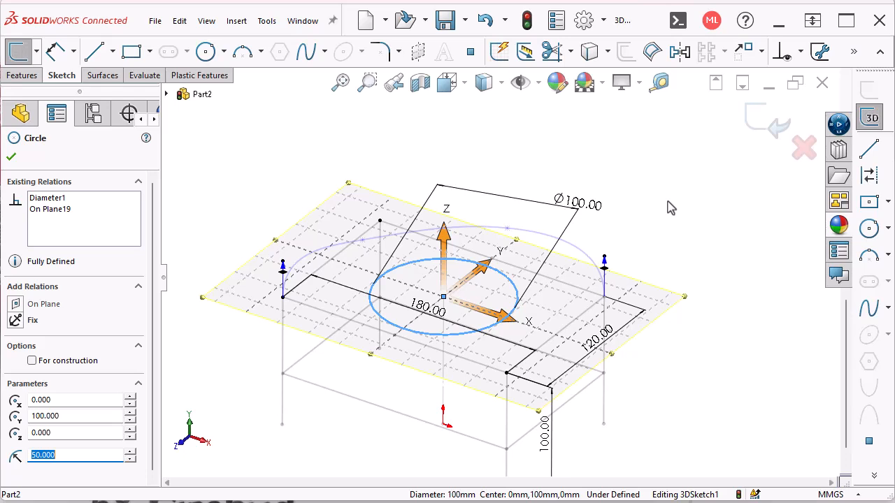
key(Escape)
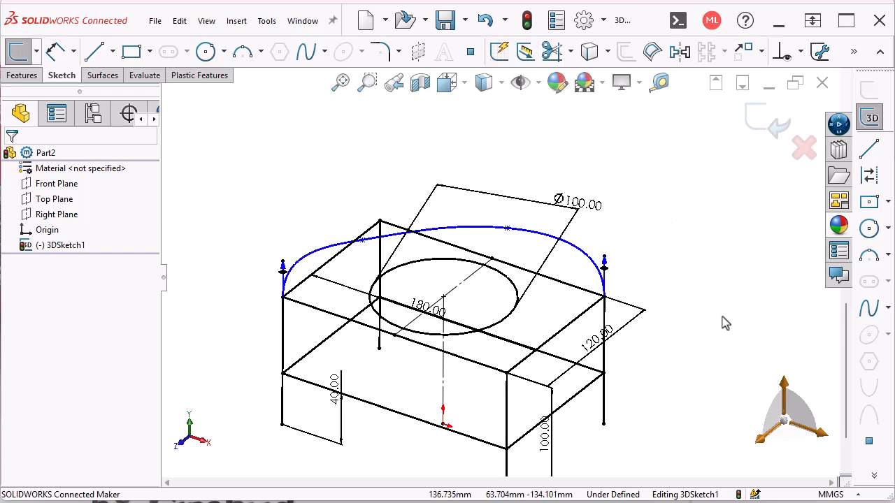
Place a sketch point above the frame at about X -11, Y 207, Z 0 mm.
click(869, 441)
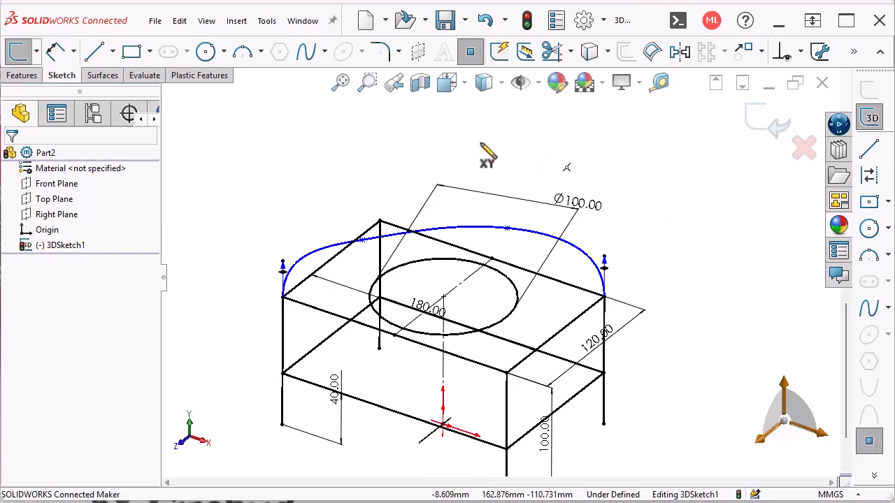
click(431, 156)
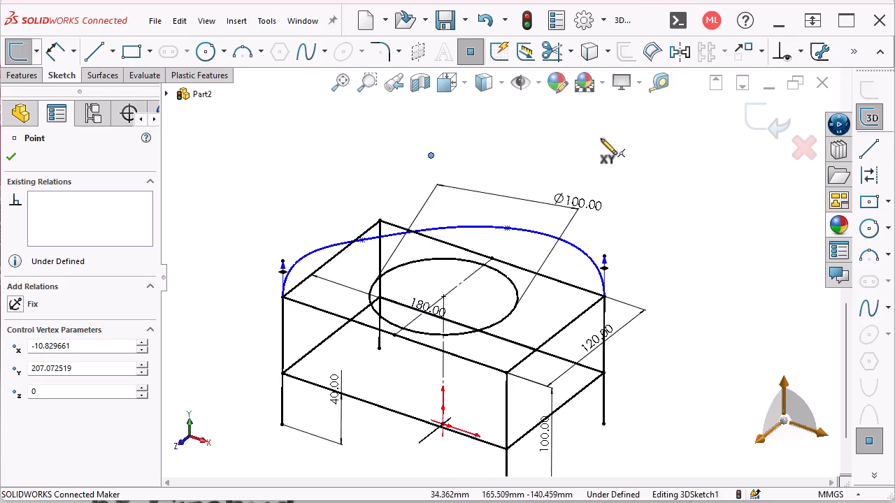
key(Escape)
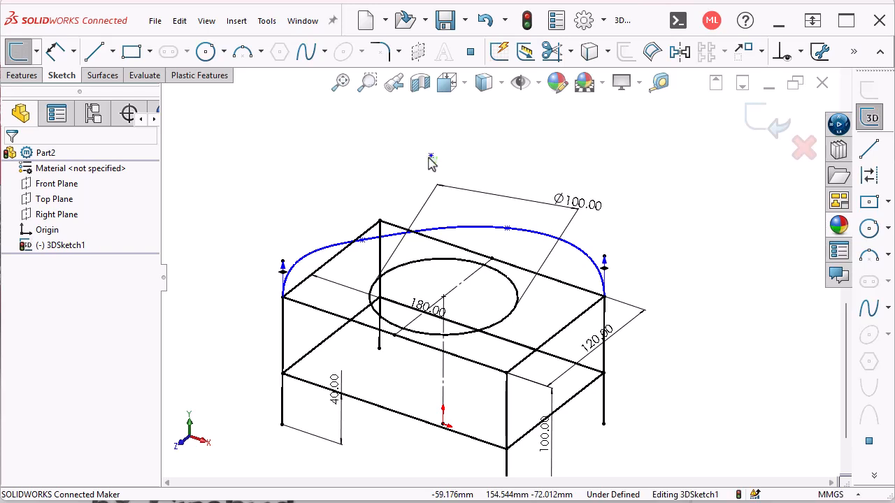
Draw a construction line from the origin to the sketch point above the frame.
click(56, 51)
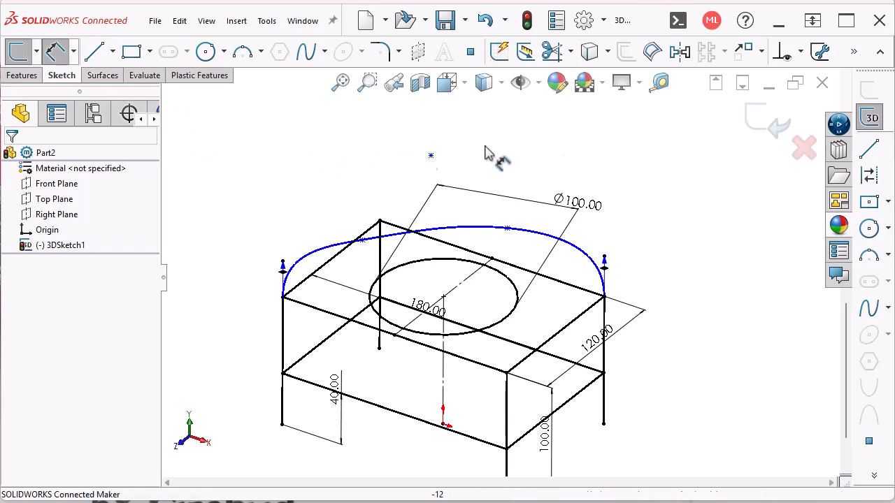
key(Escape)
click(868, 148)
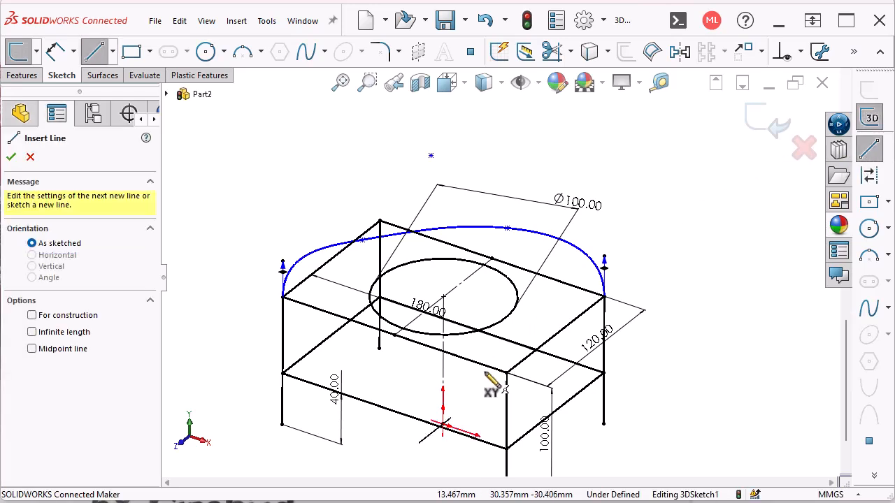
click(442, 425)
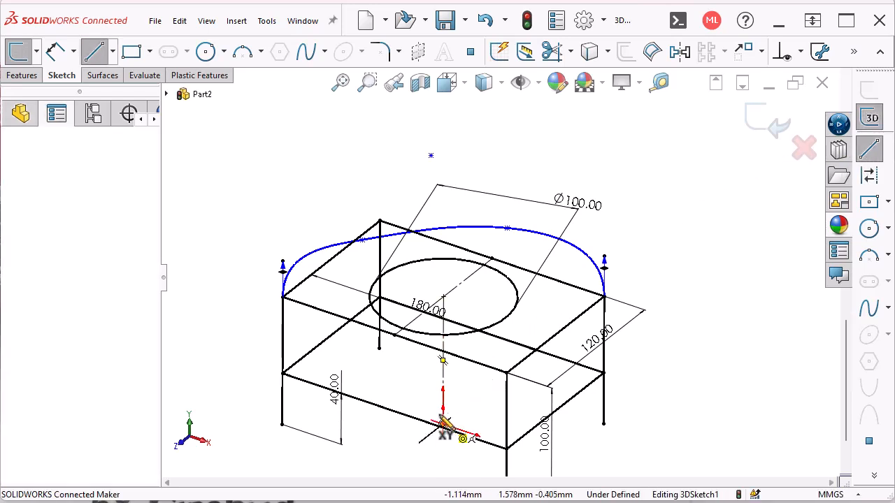
click(431, 155)
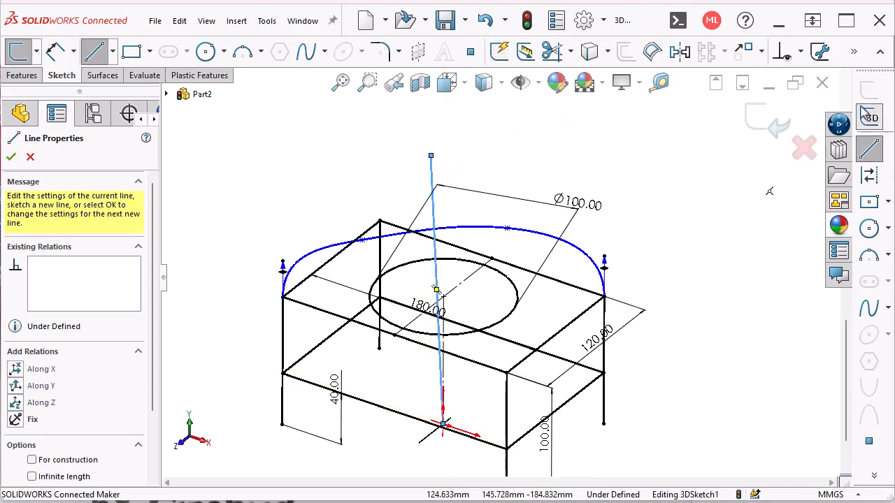
key(Escape)
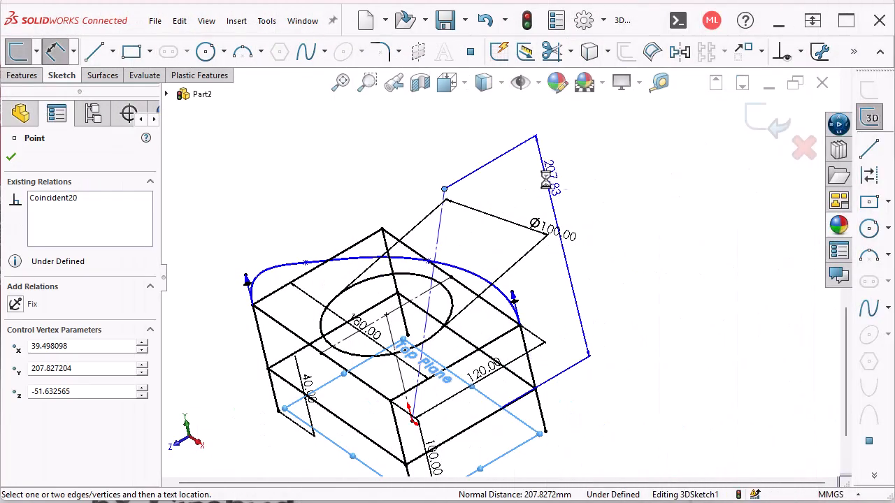
Dimension the upper sketch point's distance from the Top Plane, accepting the measured value.
click(546, 180)
key(Return)
key(Escape)
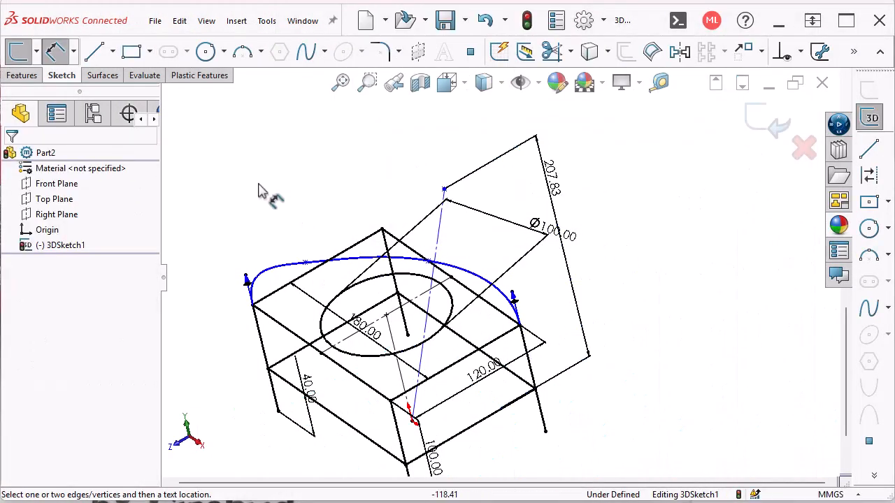
Dimension the upper sketch point's distance from the Front Plane, accepting the measured value.
click(56, 184)
click(437, 192)
click(402, 143)
key(Return)
key(Escape)
Dimension the upper sketch point's distance from the Right Plane, accepting the measured value.
click(60, 215)
mouse_move(247, 198)
middle_down()
mouse_move(446, 206)
mouse_move(417, 347)
middle_up()
click(451, 156)
middle_drag(495, 197, 482, 194)
click(482, 194)
click(343, 168)
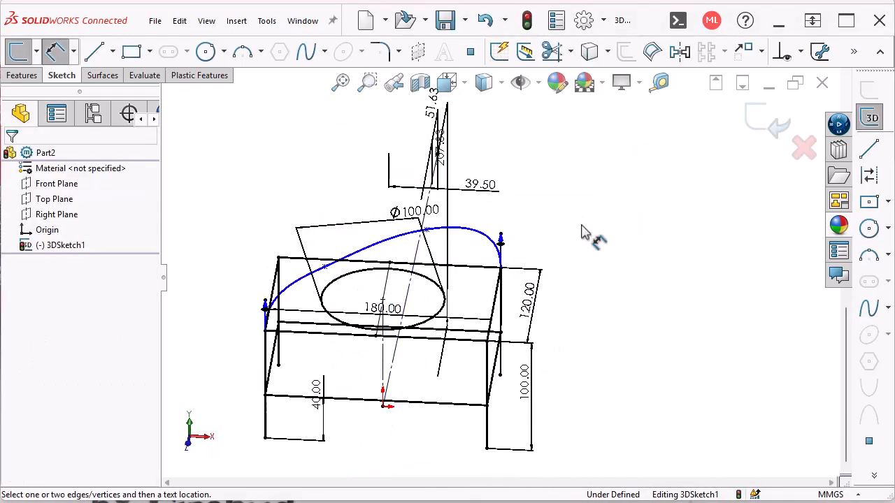
mouse_move(581, 225)
middle_down()
mouse_move(591, 238)
mouse_move(539, 230)
middle_up()
middle_drag(485, 200, 469, 190)
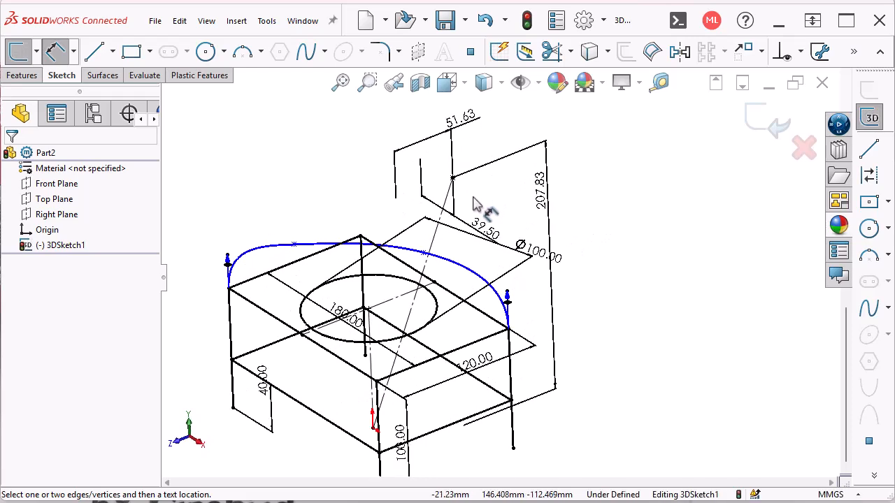